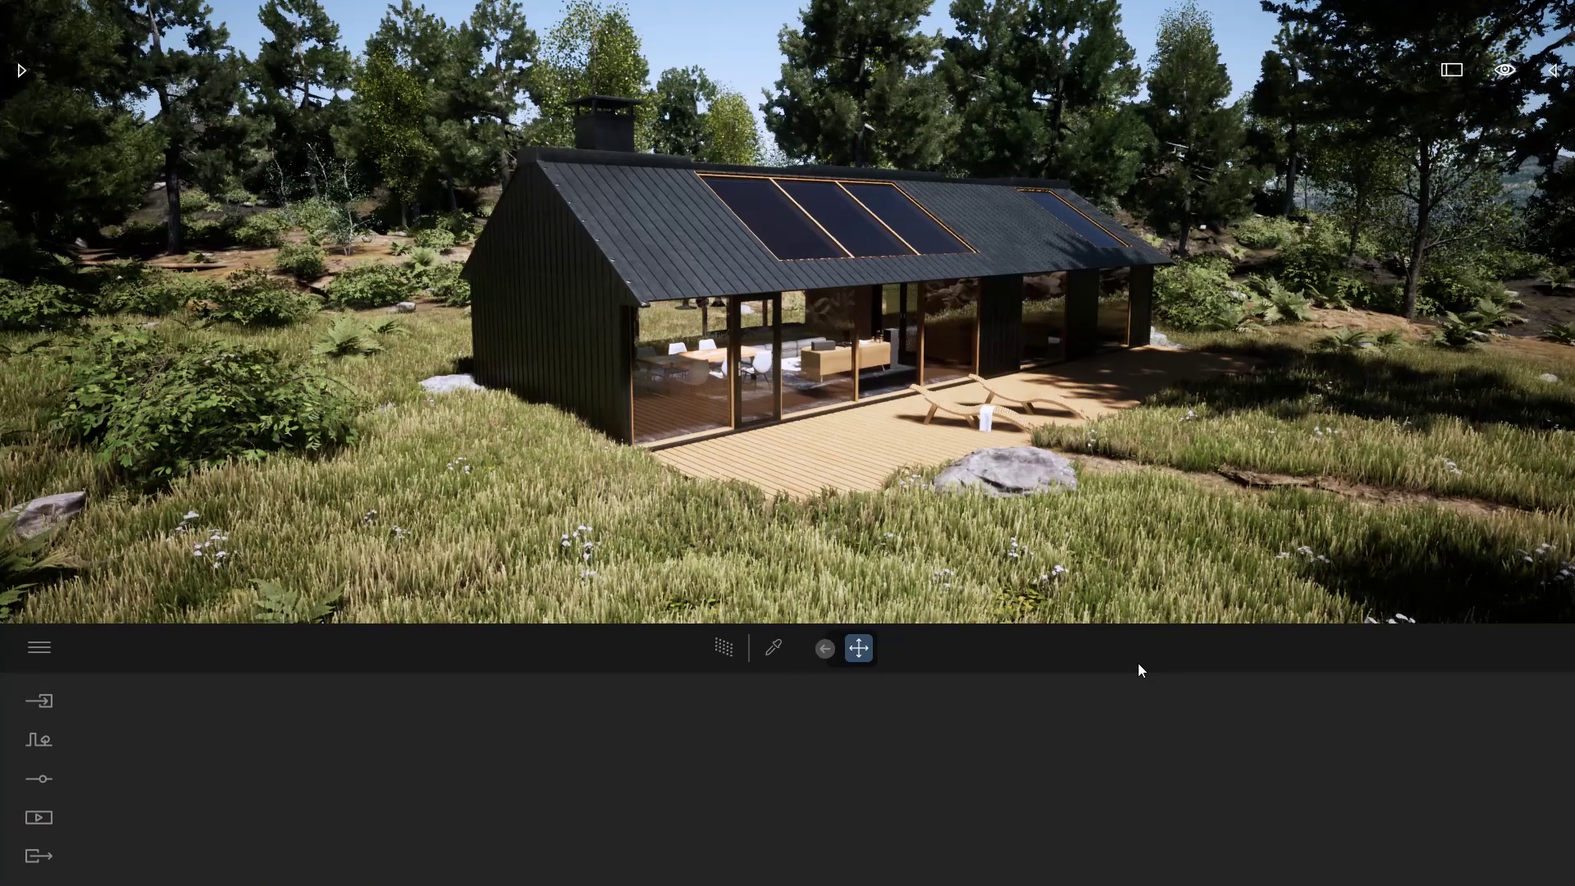
Step: Expand the transform tools and switch the gizmo orientation to the world axis
left_click(824, 650)
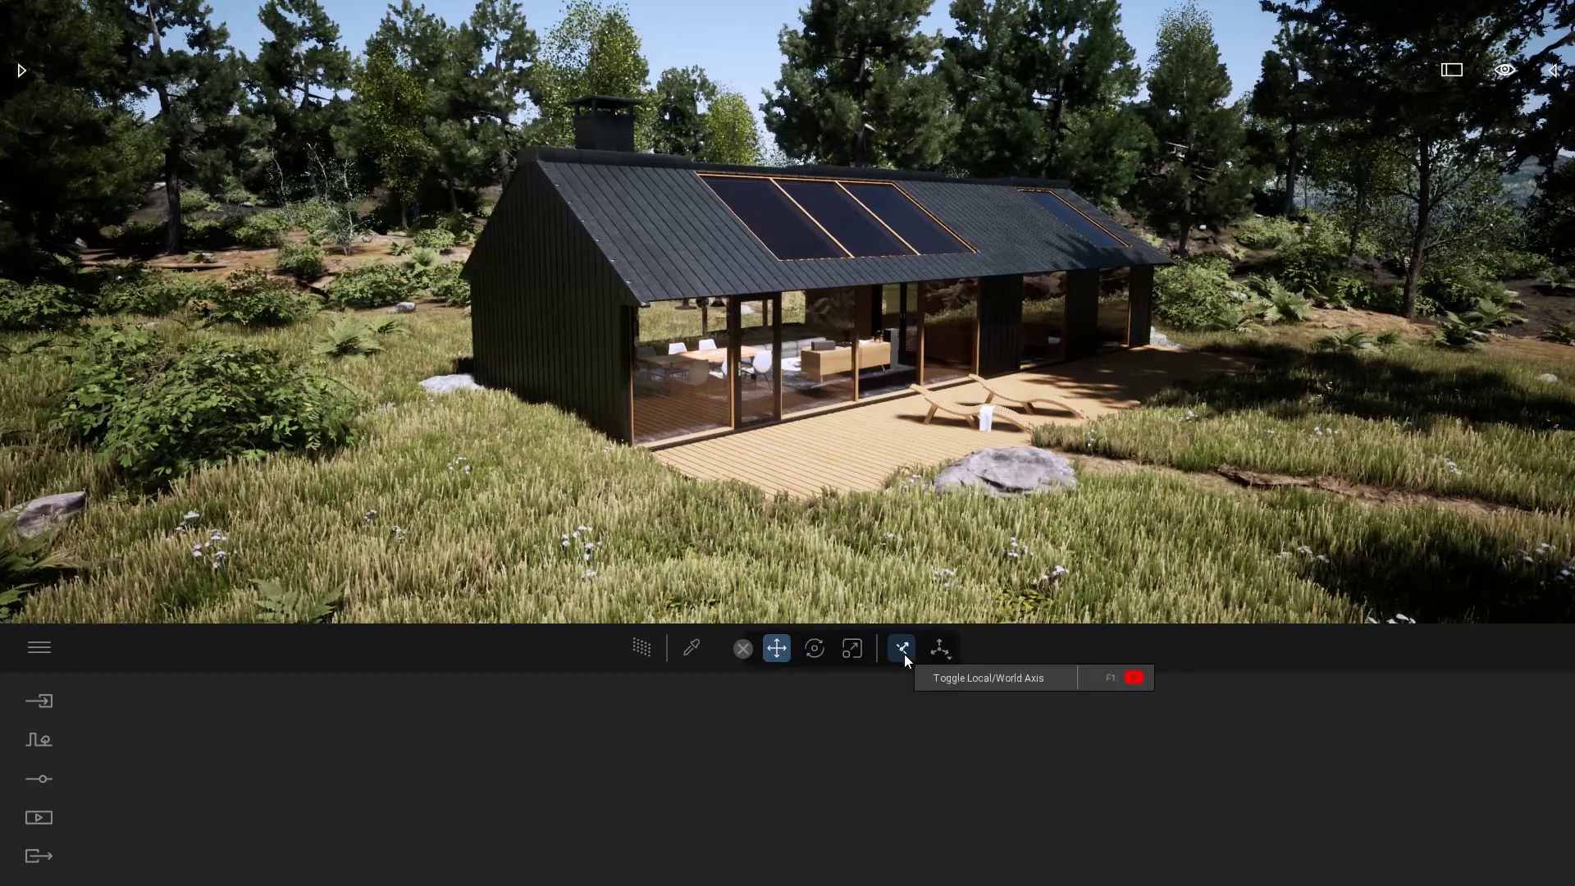
left_click(904, 653)
key("w")
right_click_drag(787, 328, 762, 369)
key("e")
key("w")
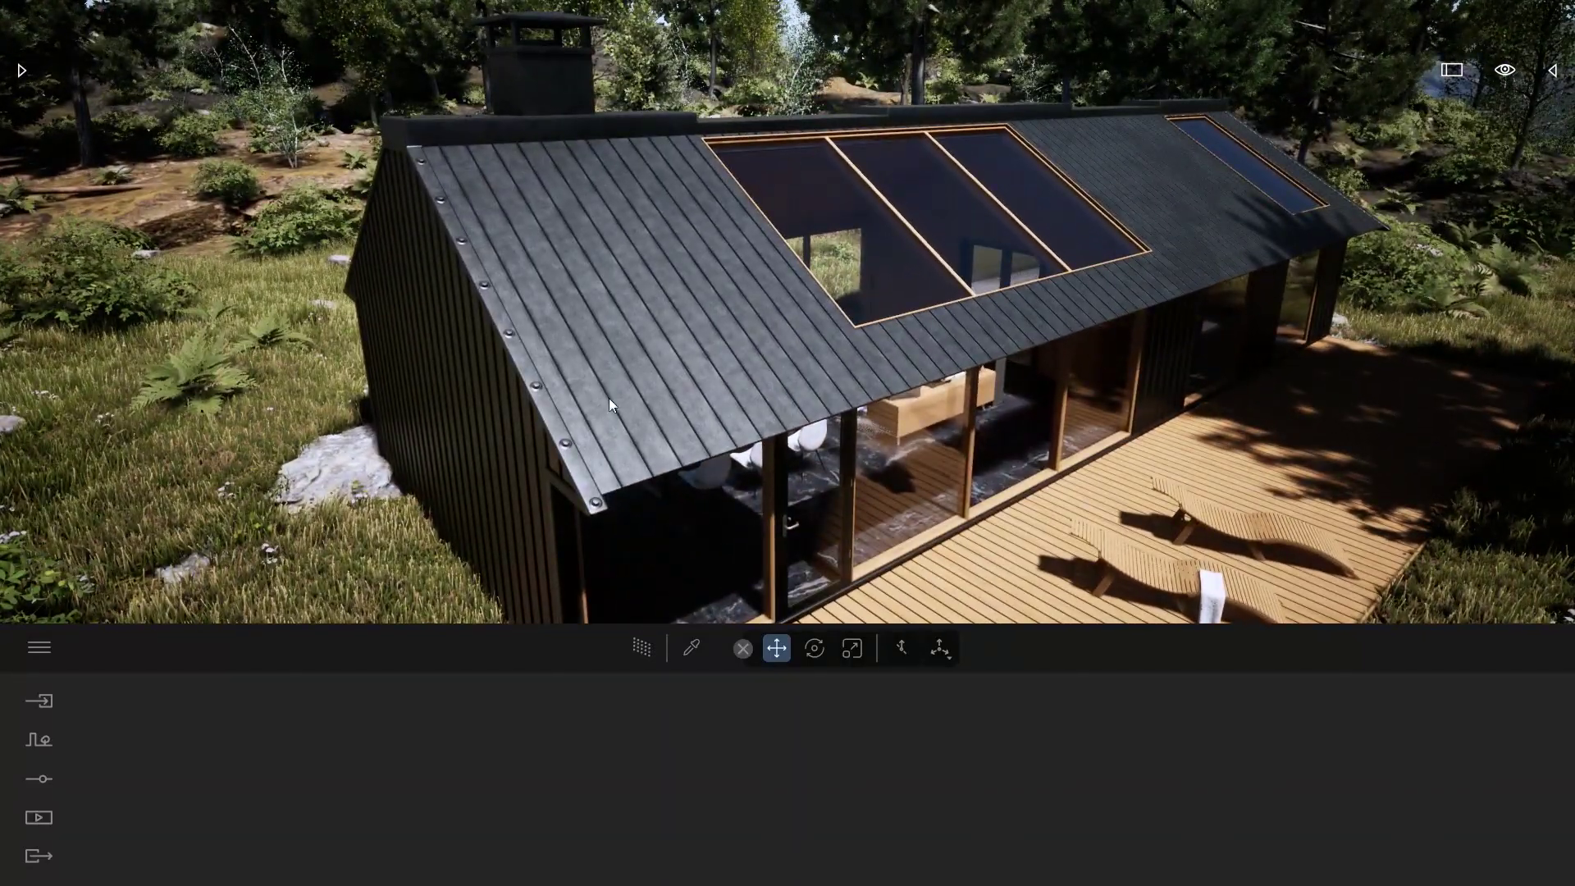
left_click(31, 653)
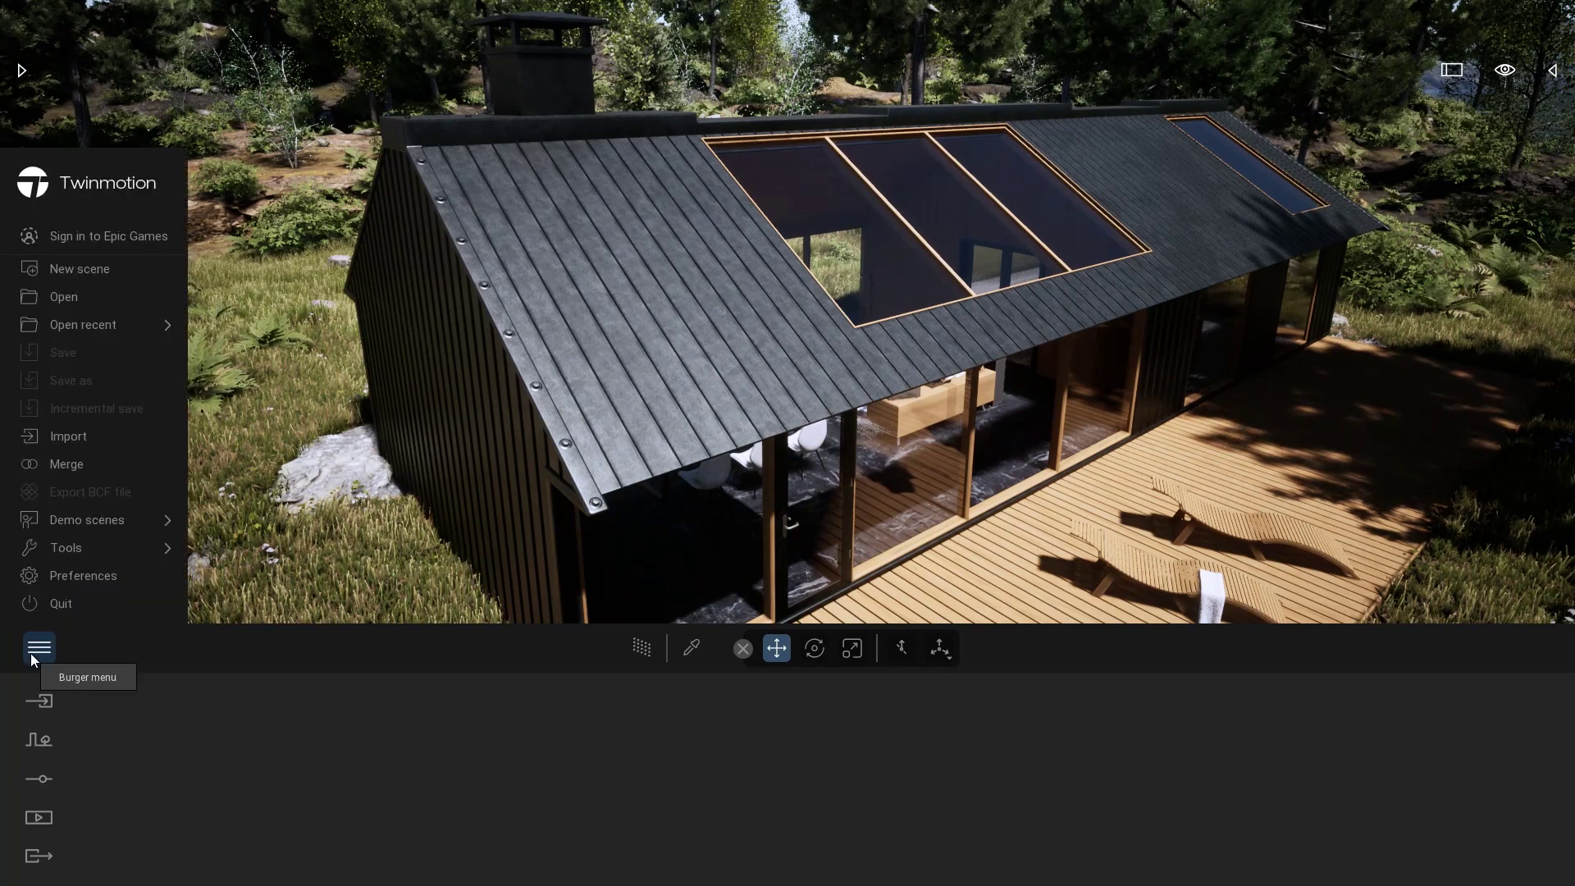
mouse_move(93, 531)
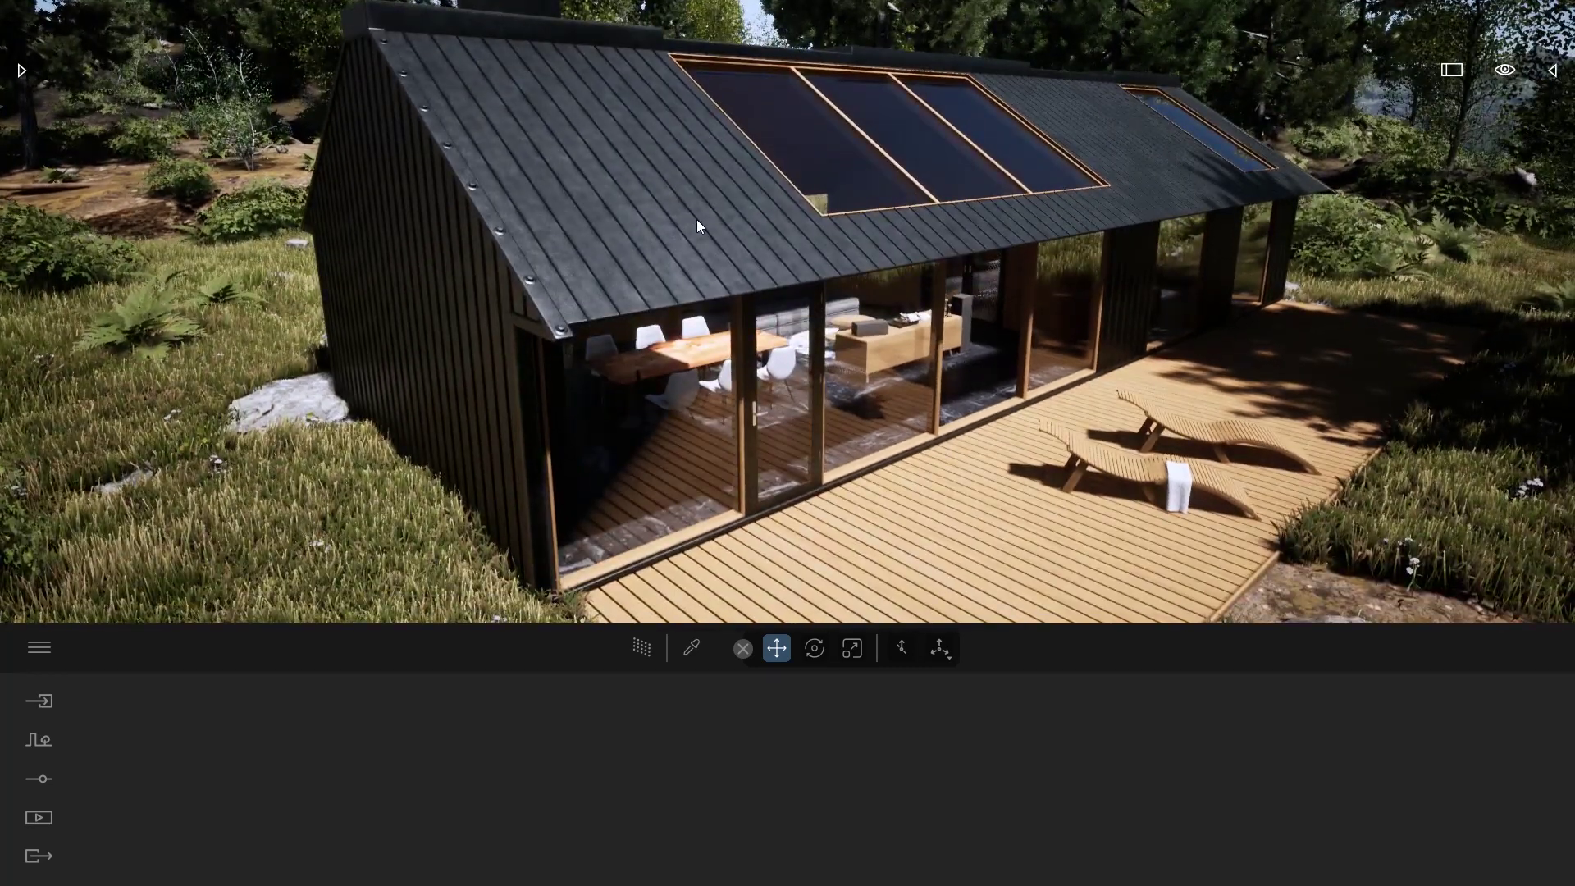
Step: Place the Dead leaves 04 decal from the library on the sloped roof beside the large skylights
left_click(23, 71)
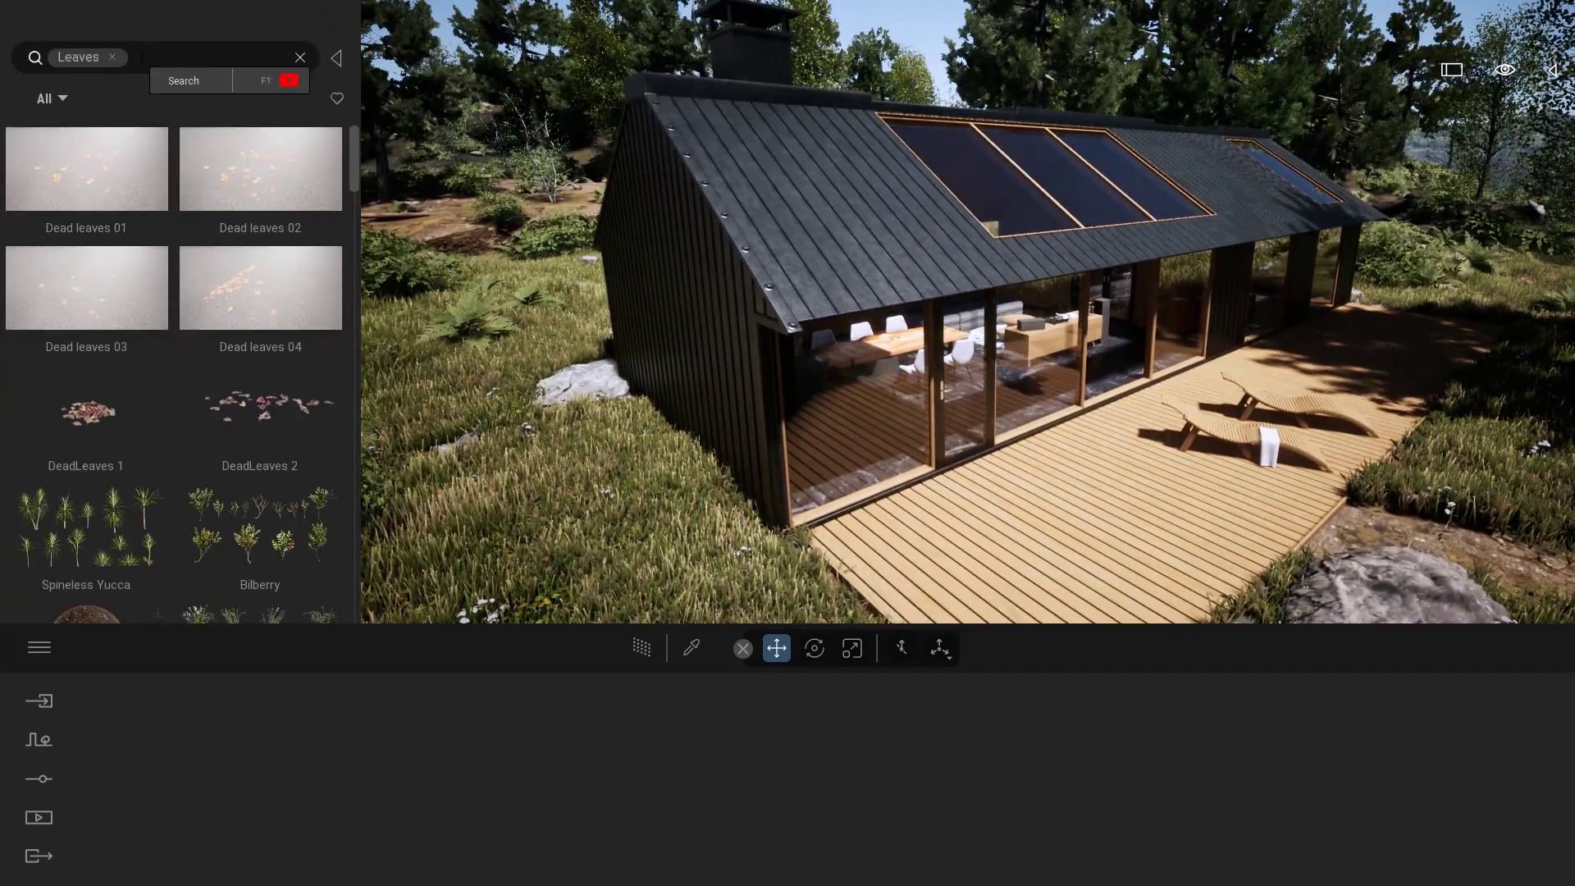
key("e")
key("w")
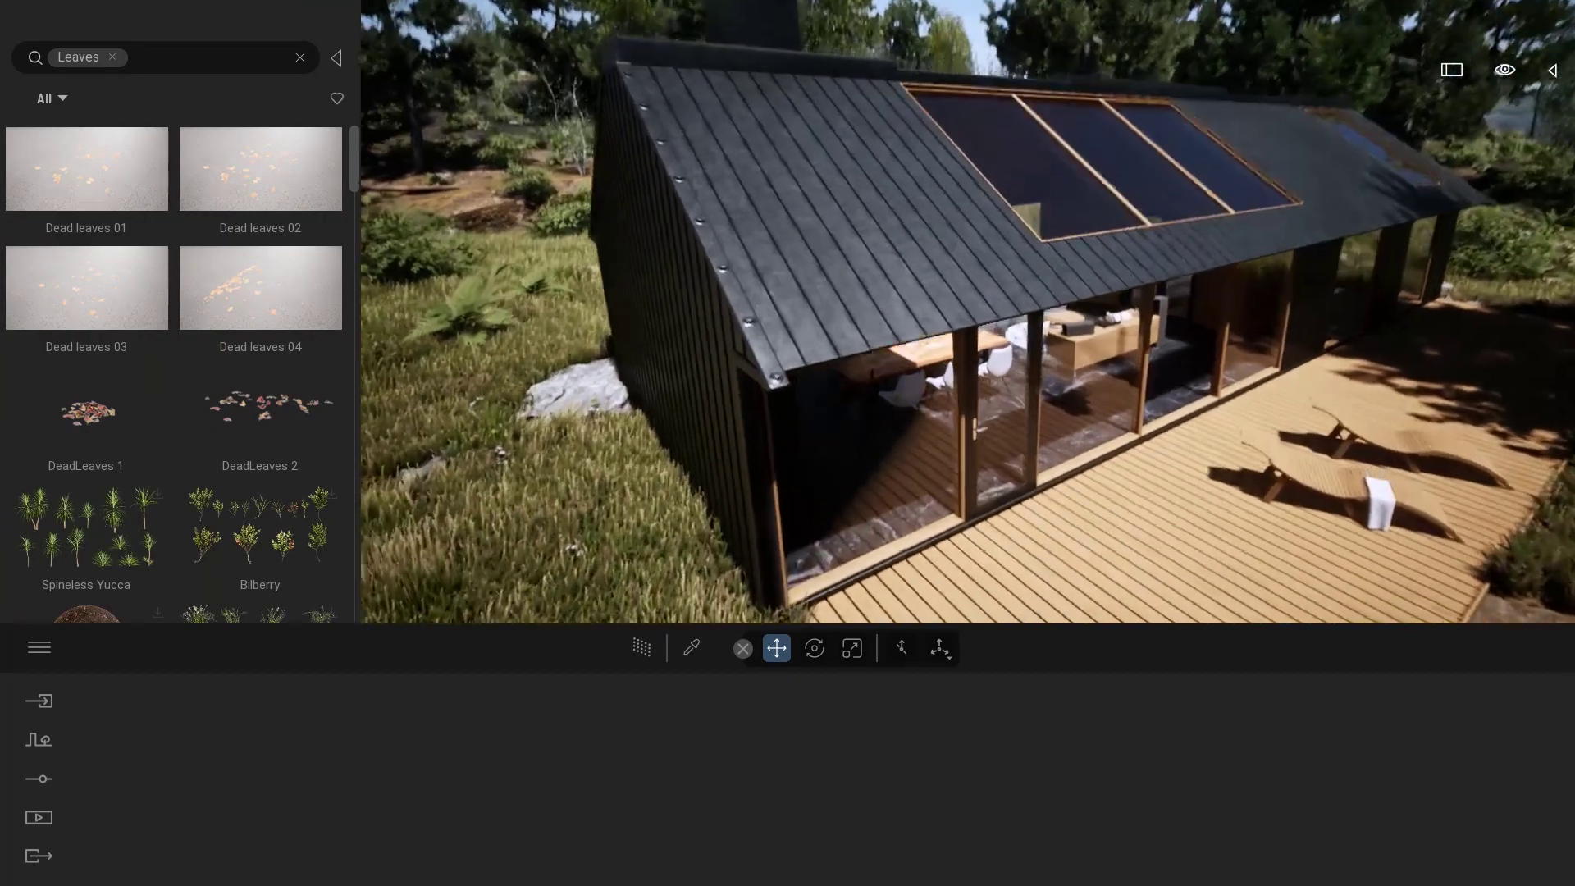
left_click_drag(598, 322, 829, 362)
key("a")
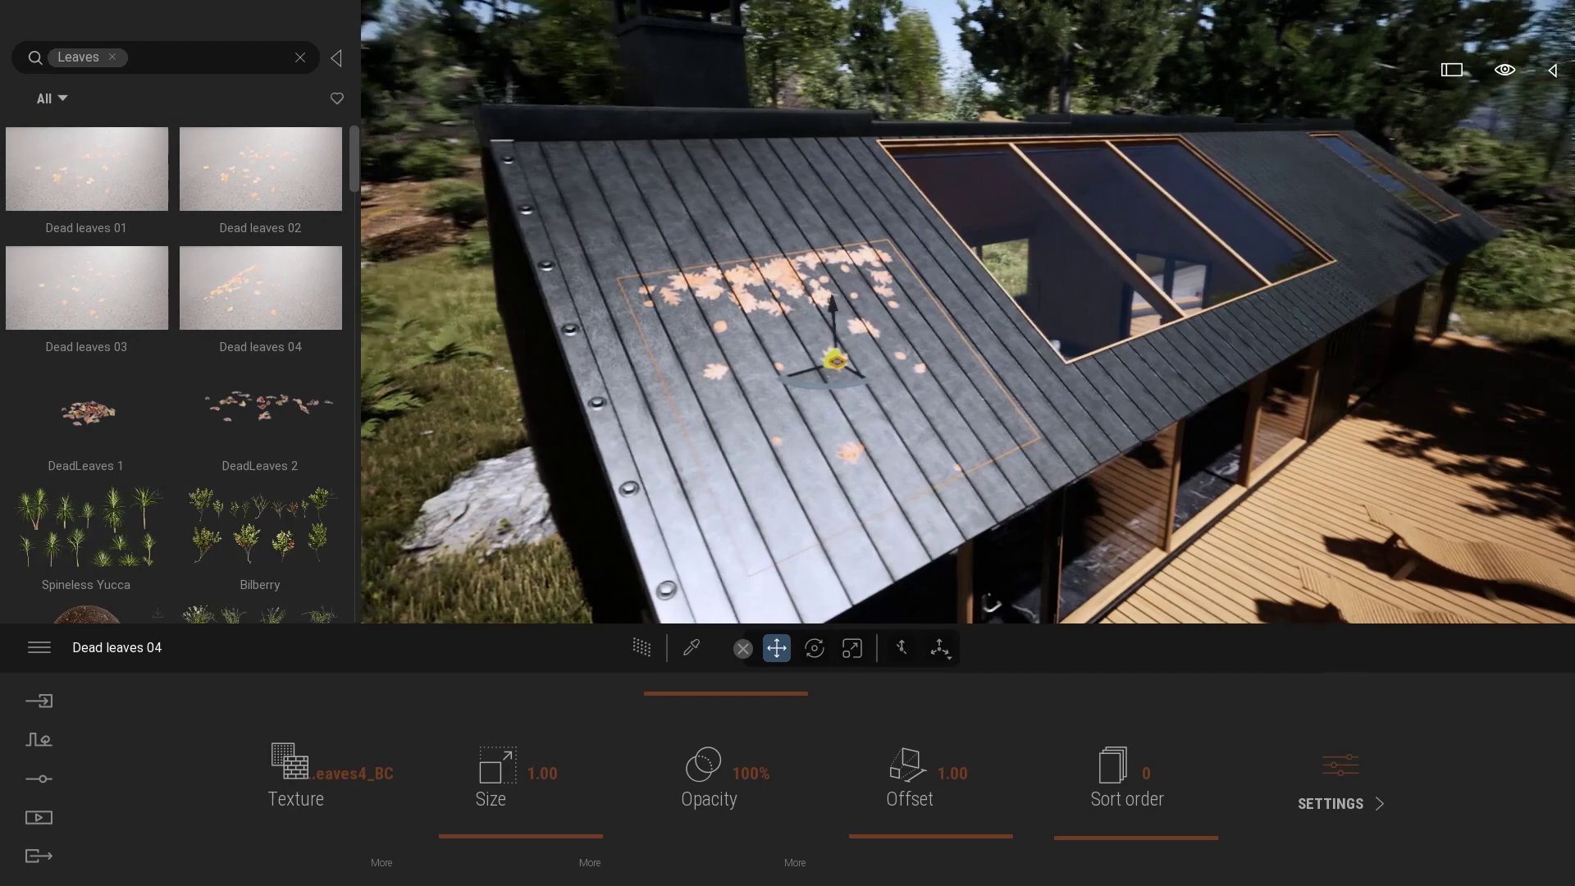
right_click_drag(1033, 348, 1061, 340)
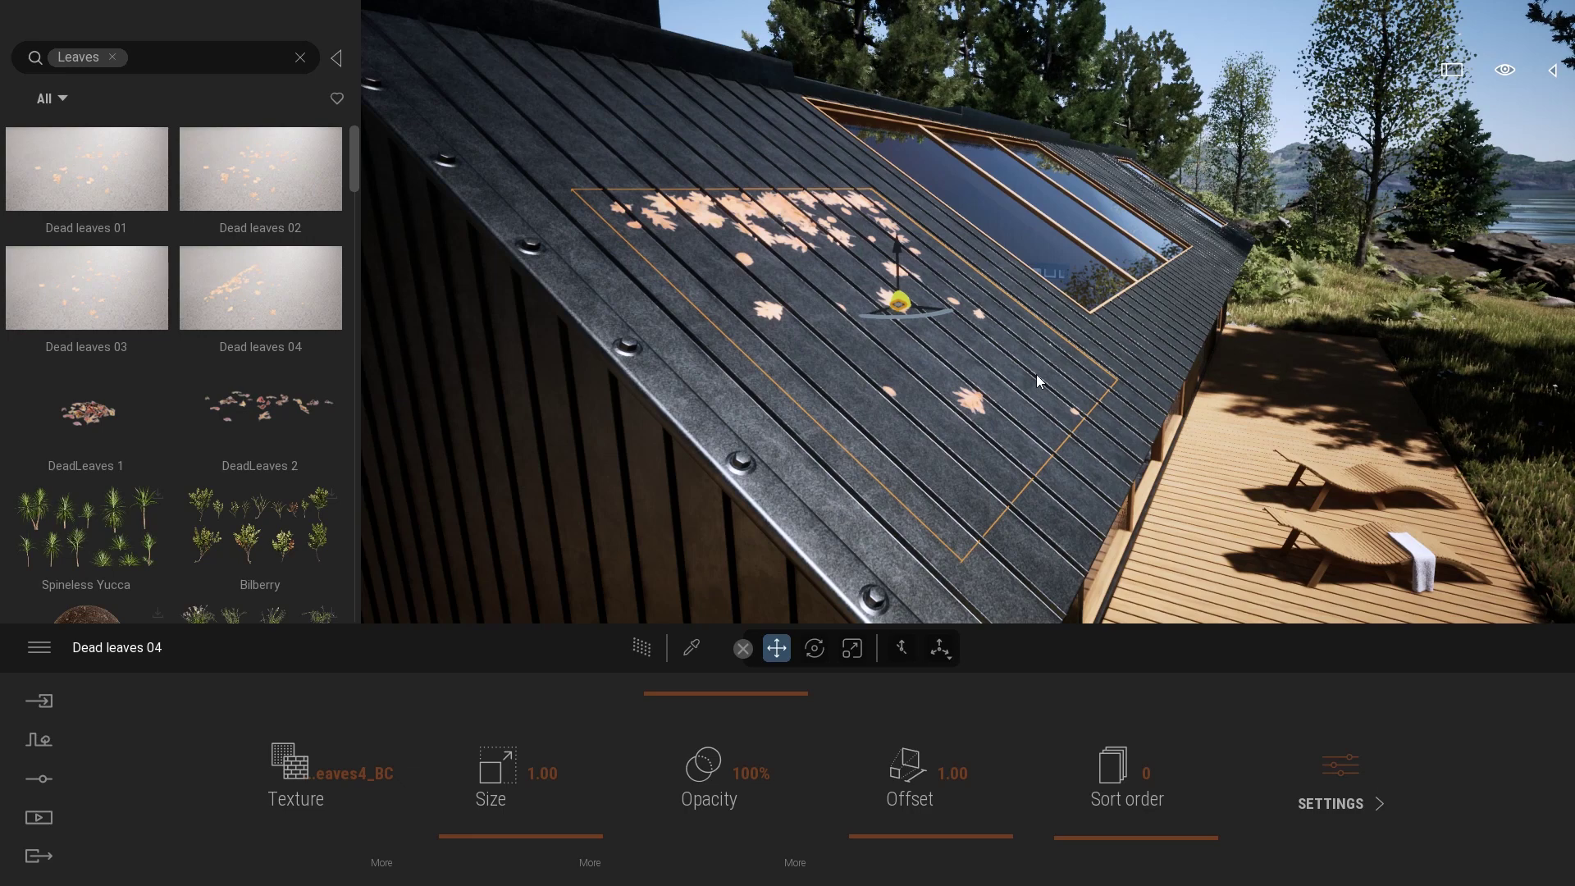
Step: Try to rotate the leaves decal about the vertical world axis
key("e")
right_click_drag(1036, 374, 955, 397)
left_click_drag(878, 347, 928, 419)
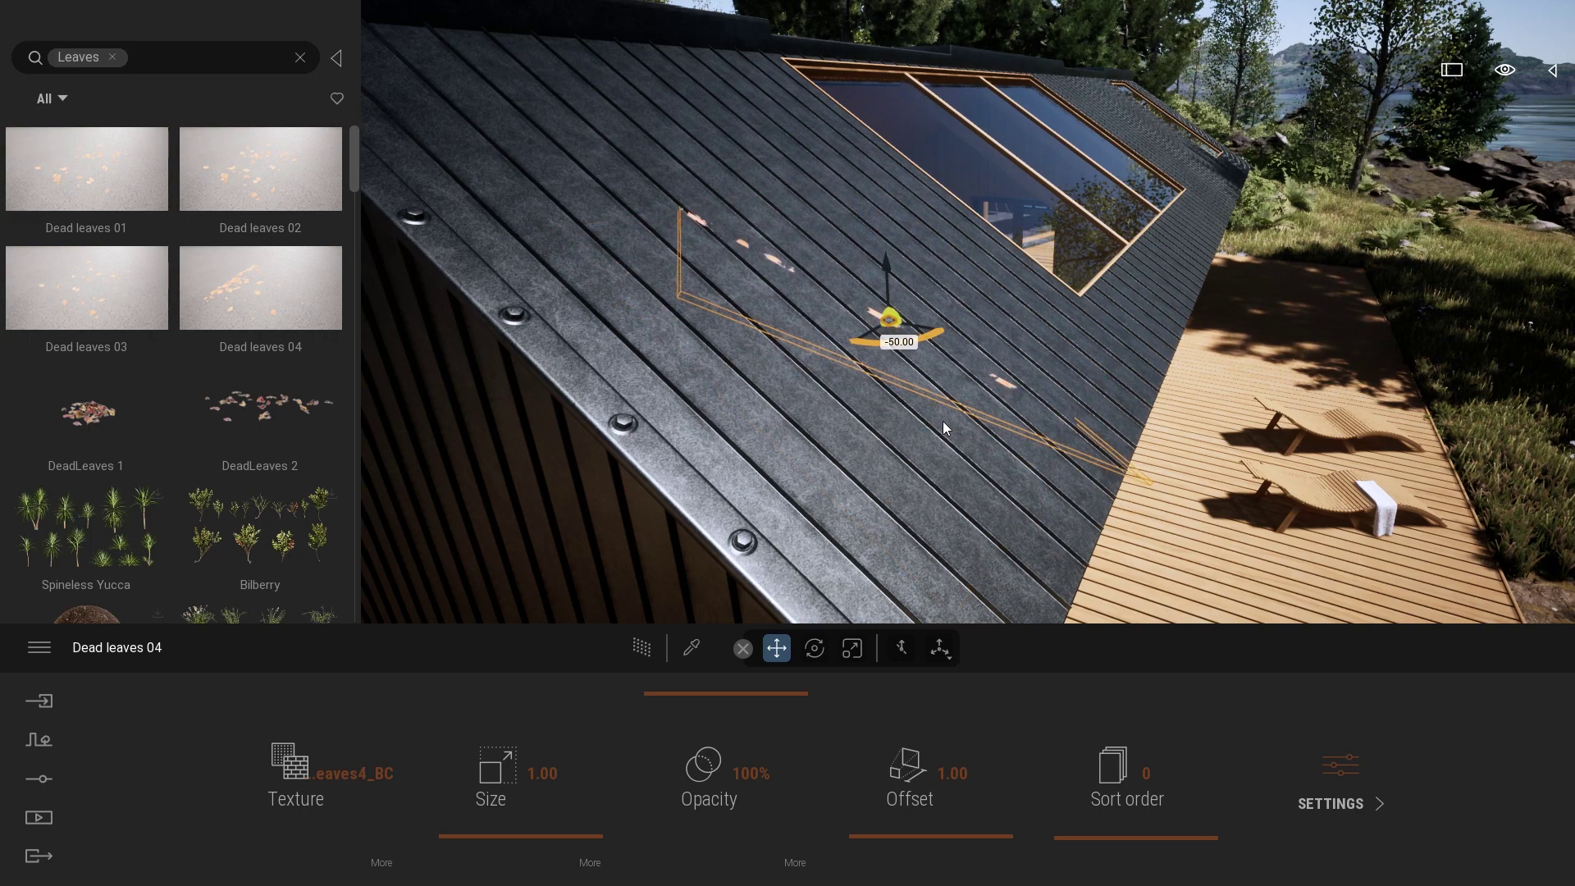
left_click_drag(943, 421, 878, 430)
right_click_drag(1117, 394, 1173, 369)
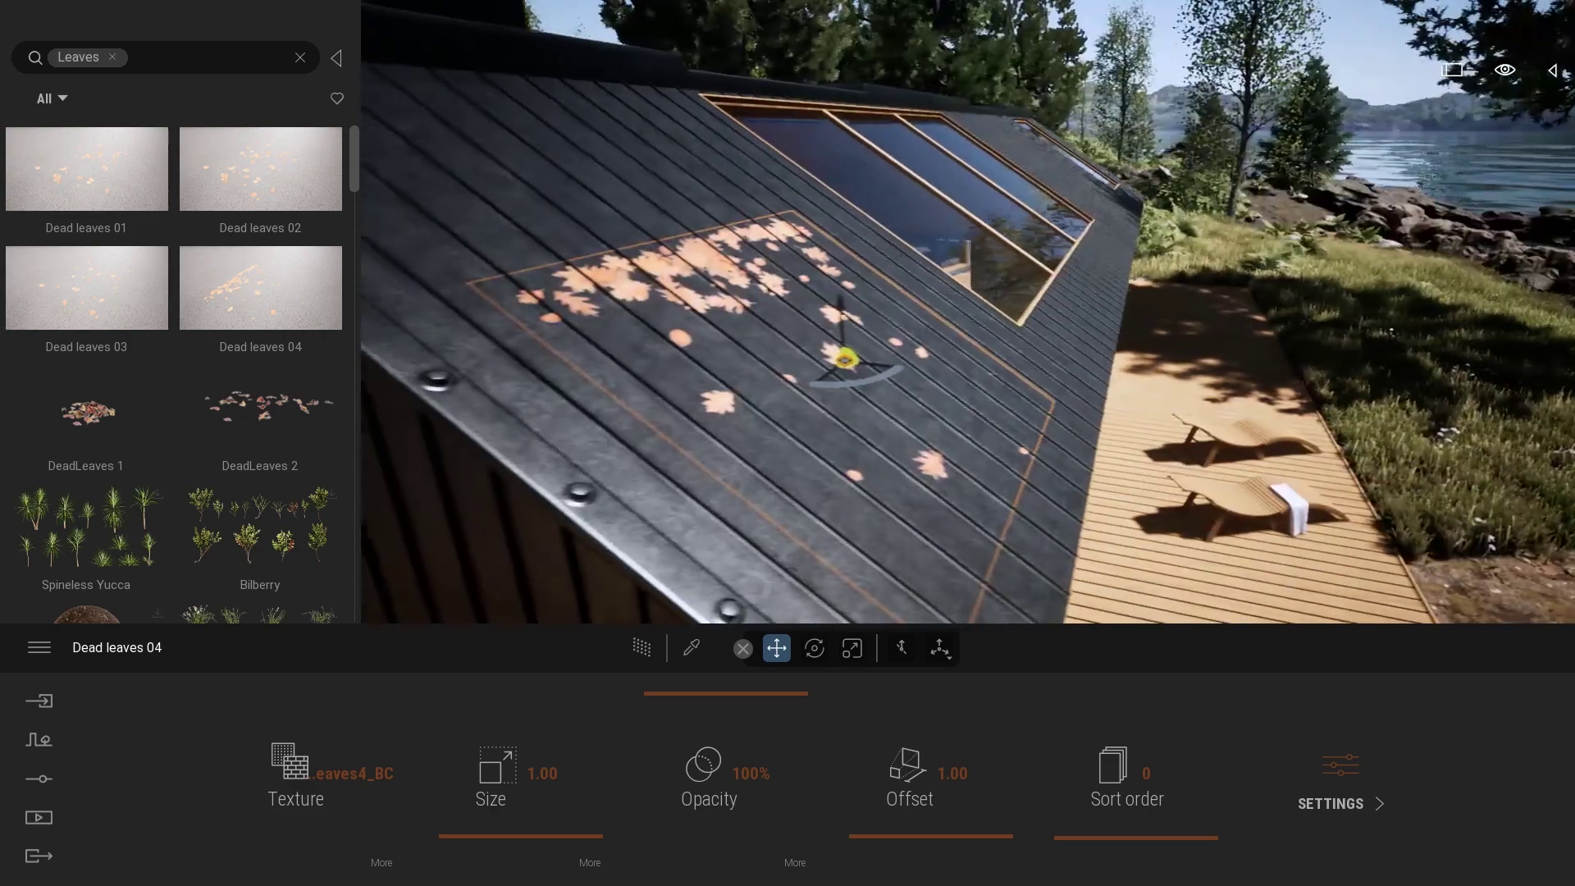
Step: Examine the orientation of the decal's world-axis gizmo against the roof slope from the gable side
right_click_drag(870, 394, 927, 300)
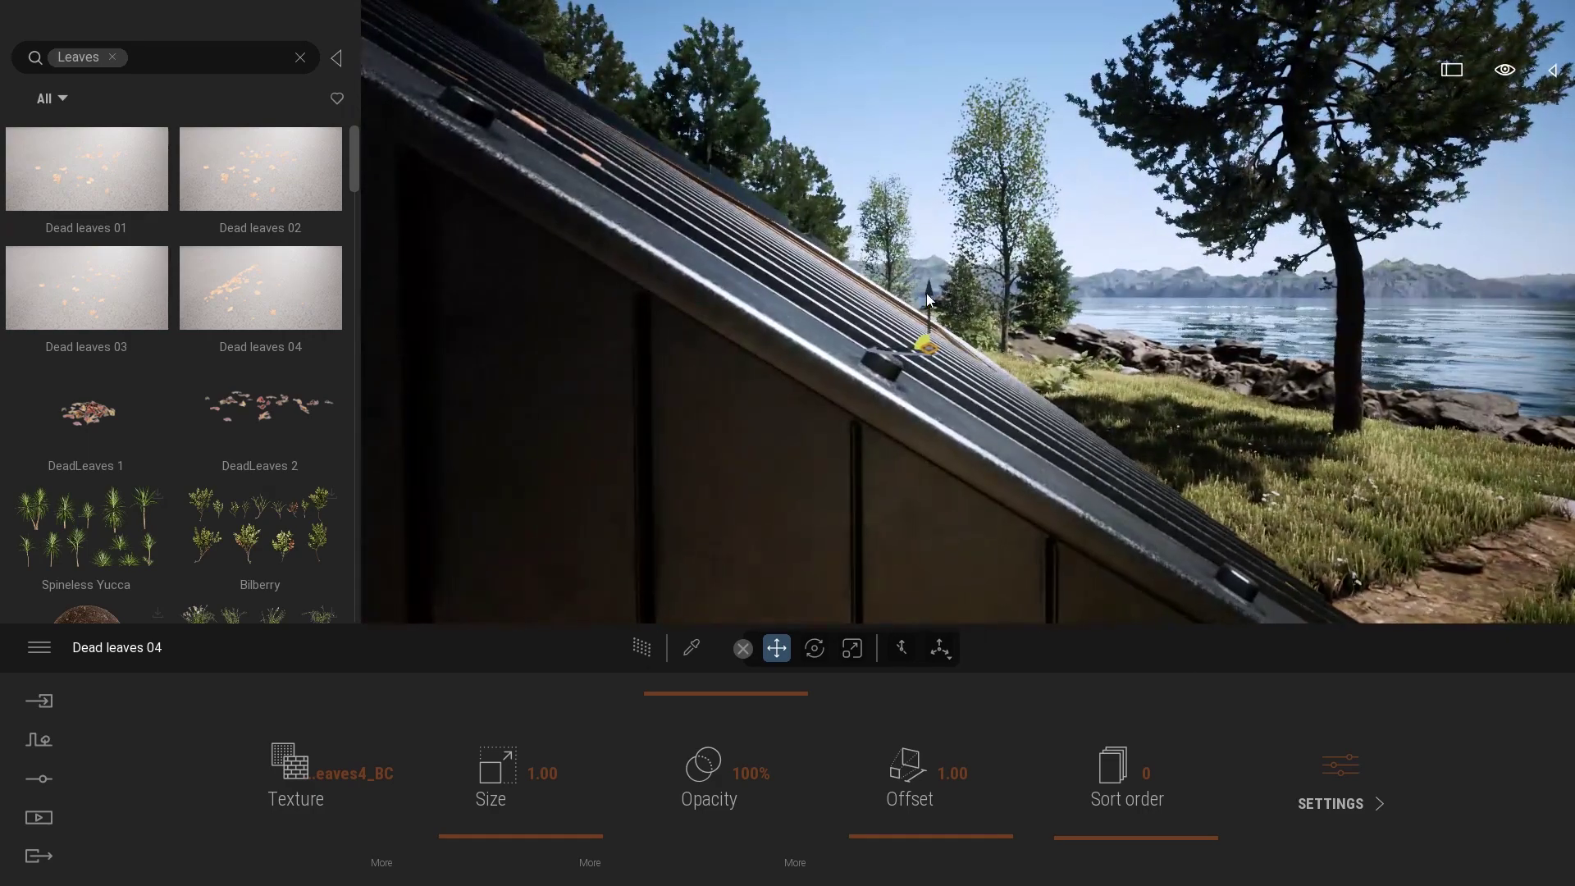
right_click_drag(1013, 444, 1017, 378)
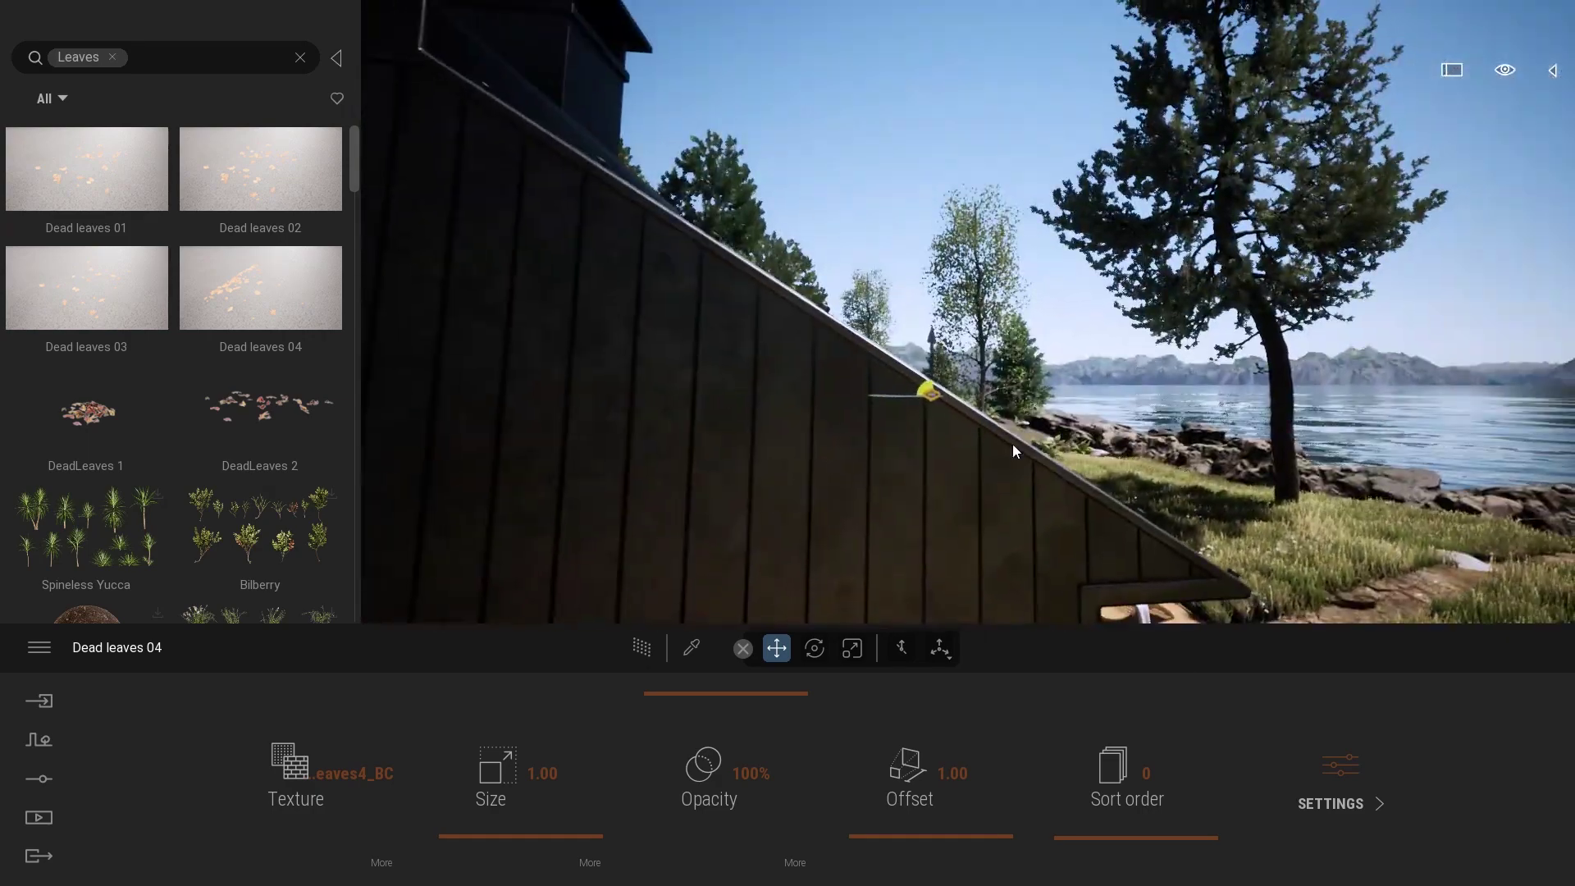
right_click_drag(907, 37, 984, 403)
key("w")
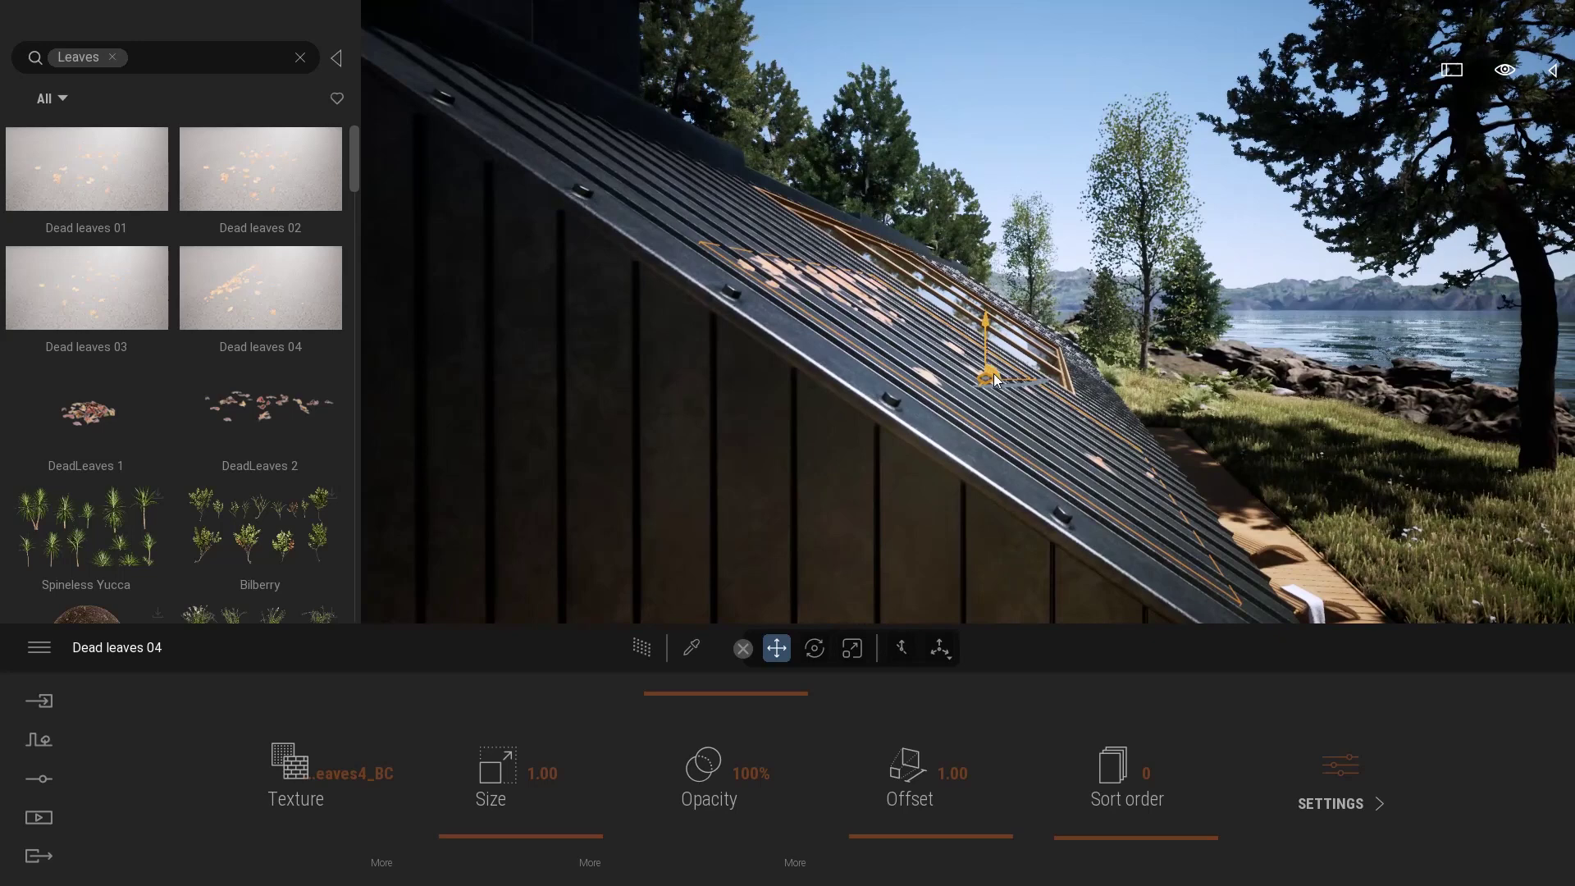
left_click_drag(994, 374, 907, 249)
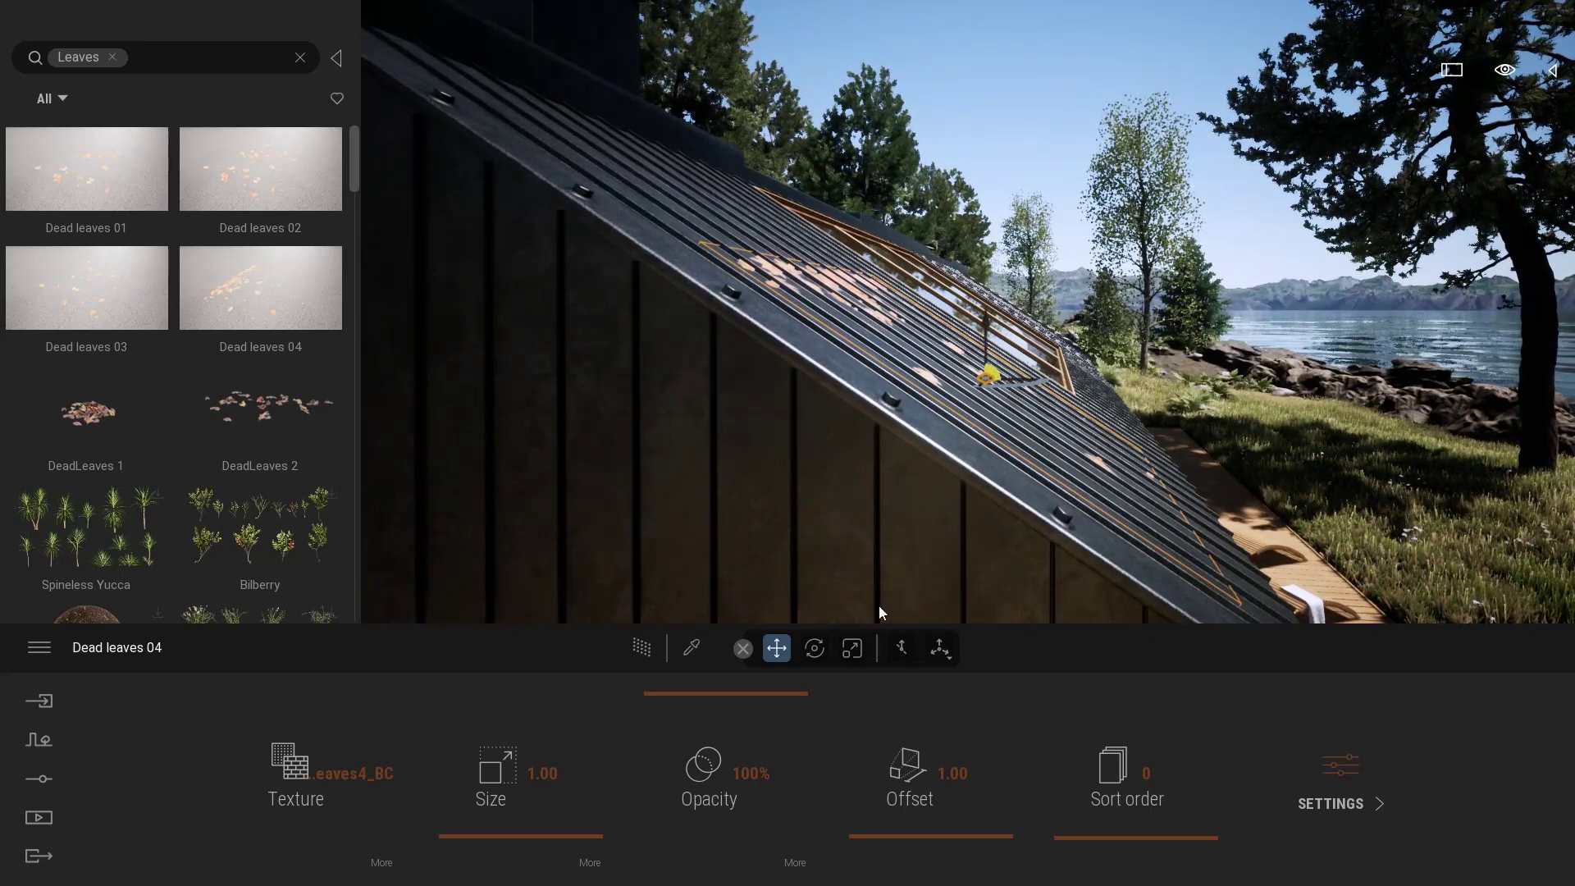
Step: Switch the gizmo to the local axis and rotate the leaves decal in the roof plane so its dense side faces the eave
left_click(900, 649)
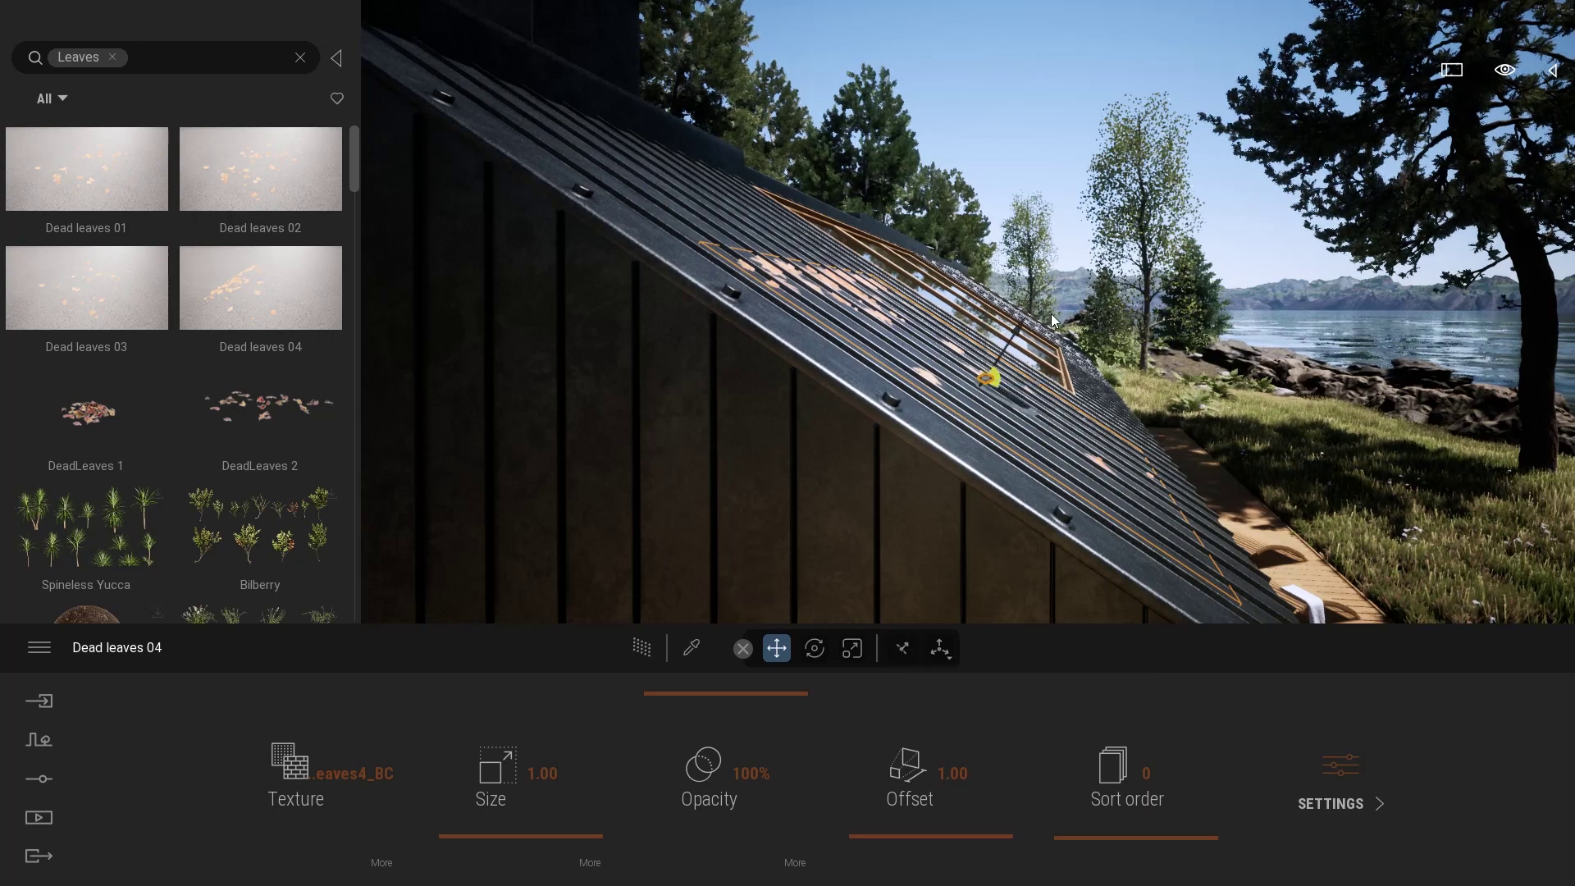
middle_click_drag(1037, 368, 1081, 333, "shift")
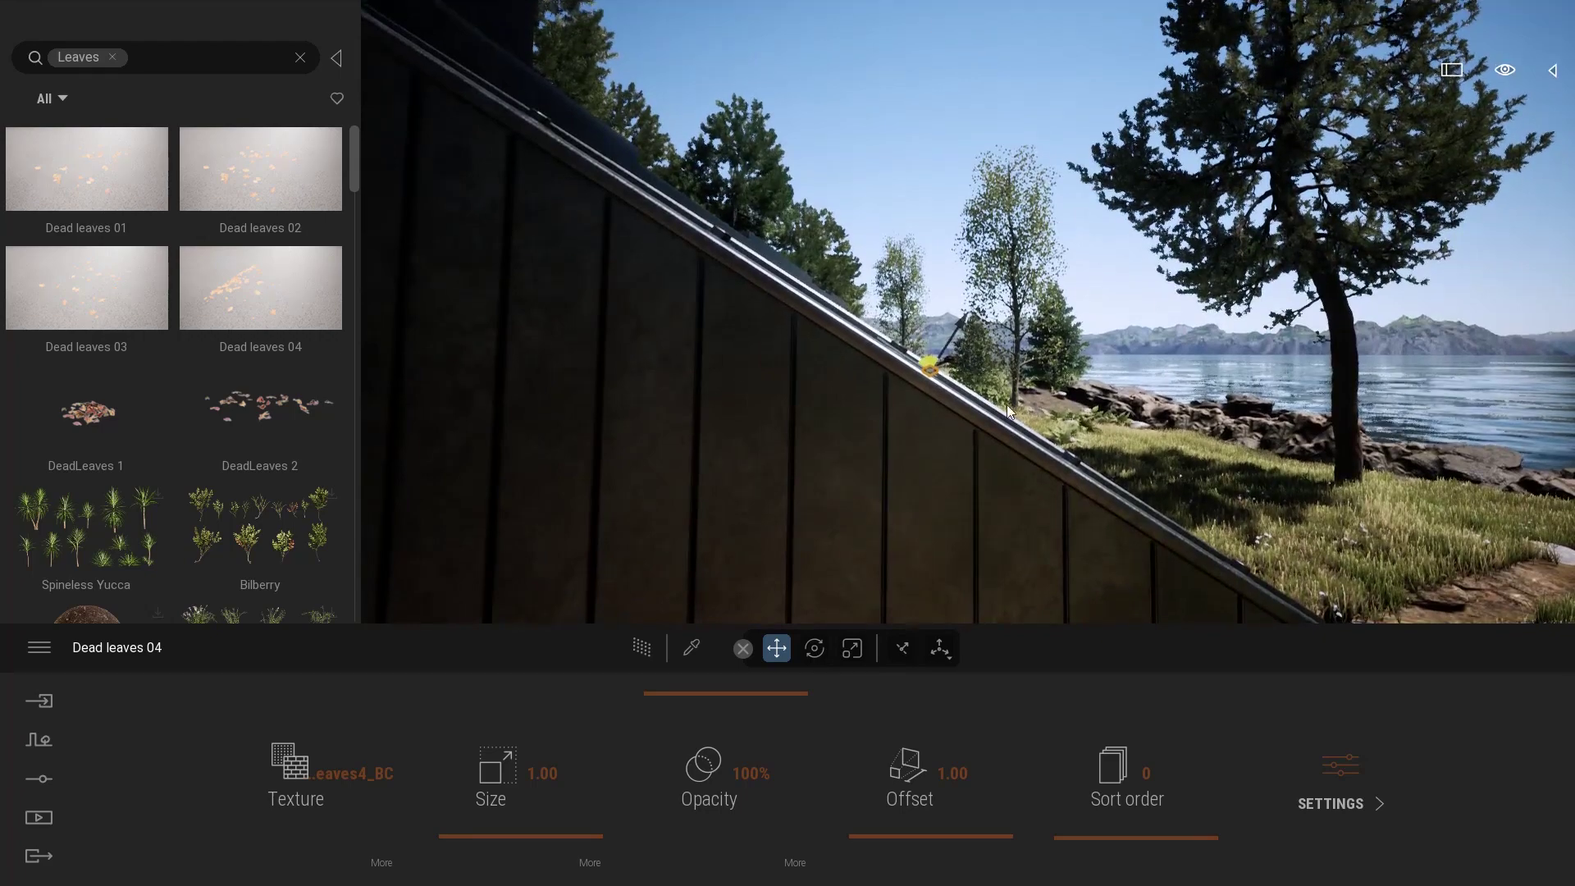
middle_click_drag(1006, 405, 1012, 406, "shift")
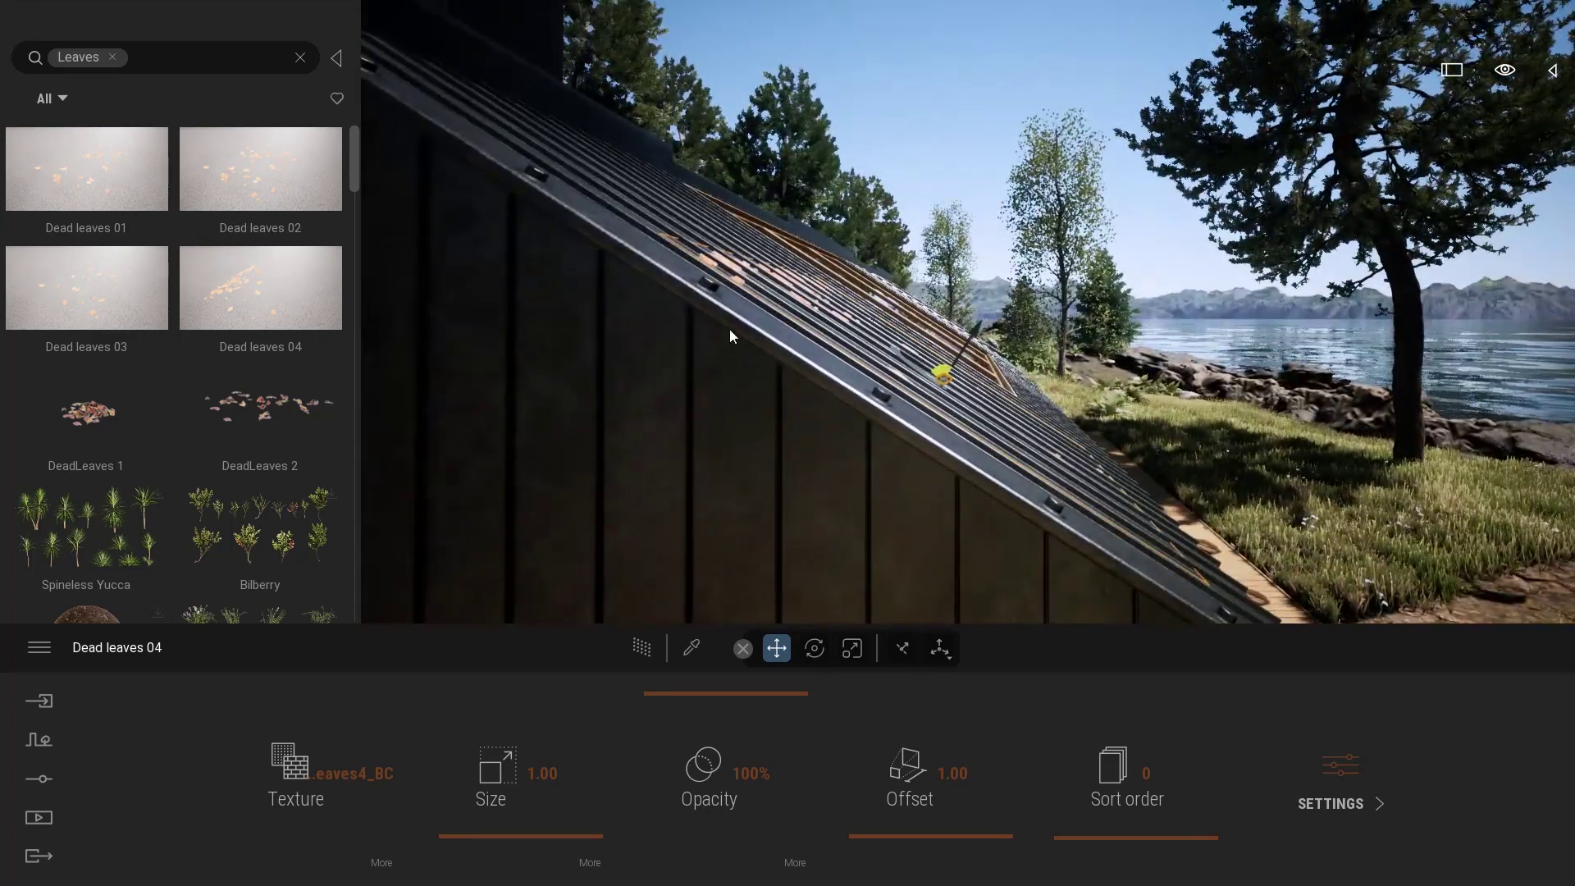
middle_click_drag(1132, 389, 925, 397, "shift")
left_click_drag(922, 327, 1102, 454)
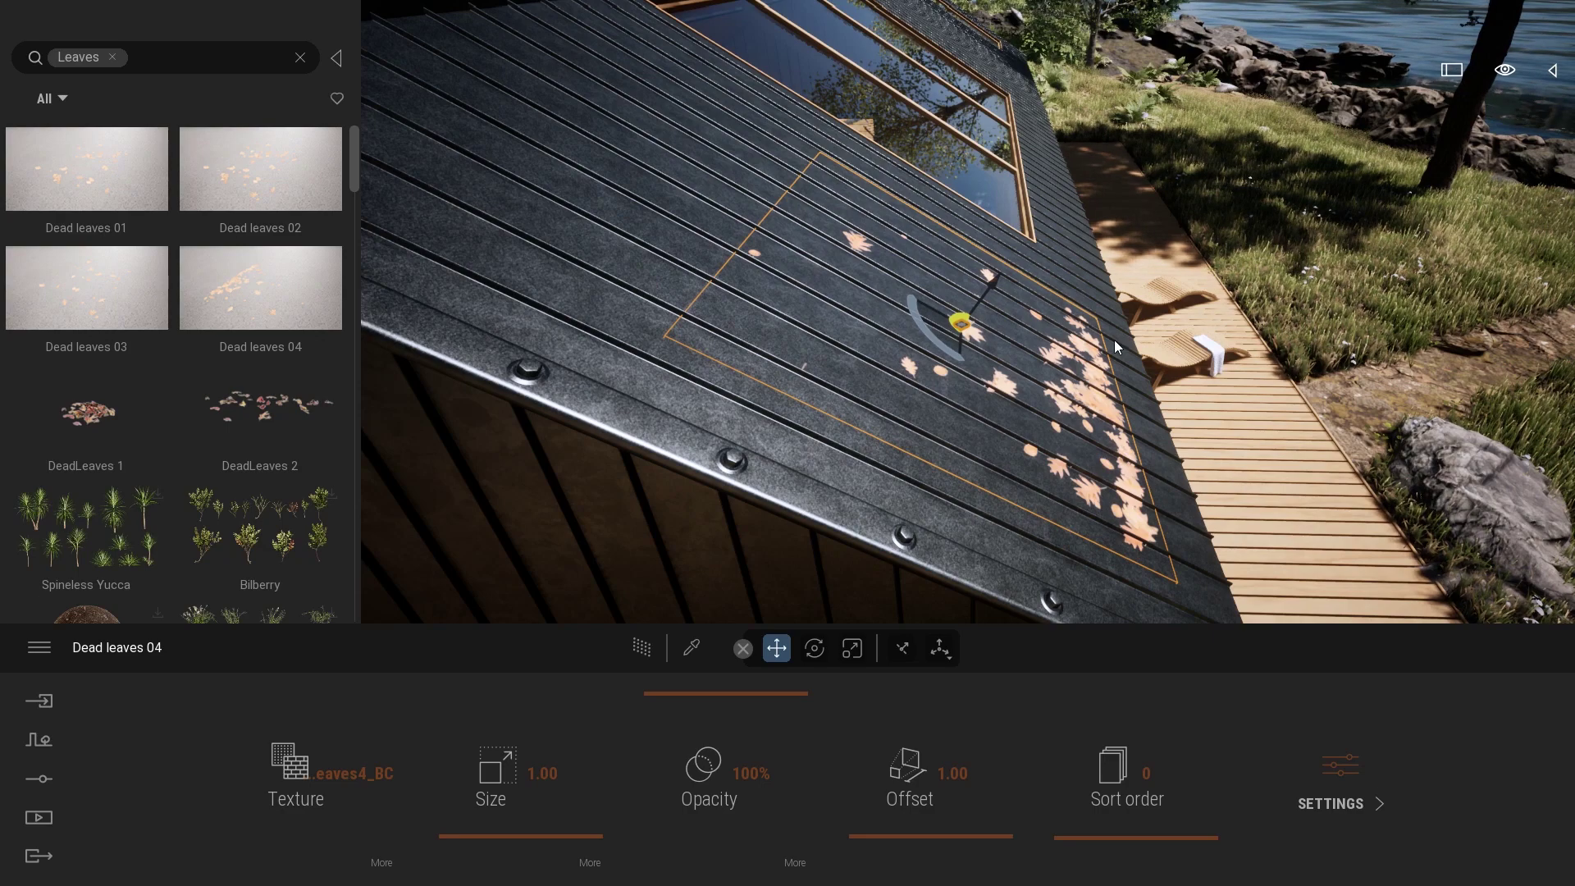
Step: Move the leaves decal down the roof slope so its dense leaves lie along the eave
right_click_drag(1151, 323, 1229, 397)
scroll(1148, 361, "up", 3)
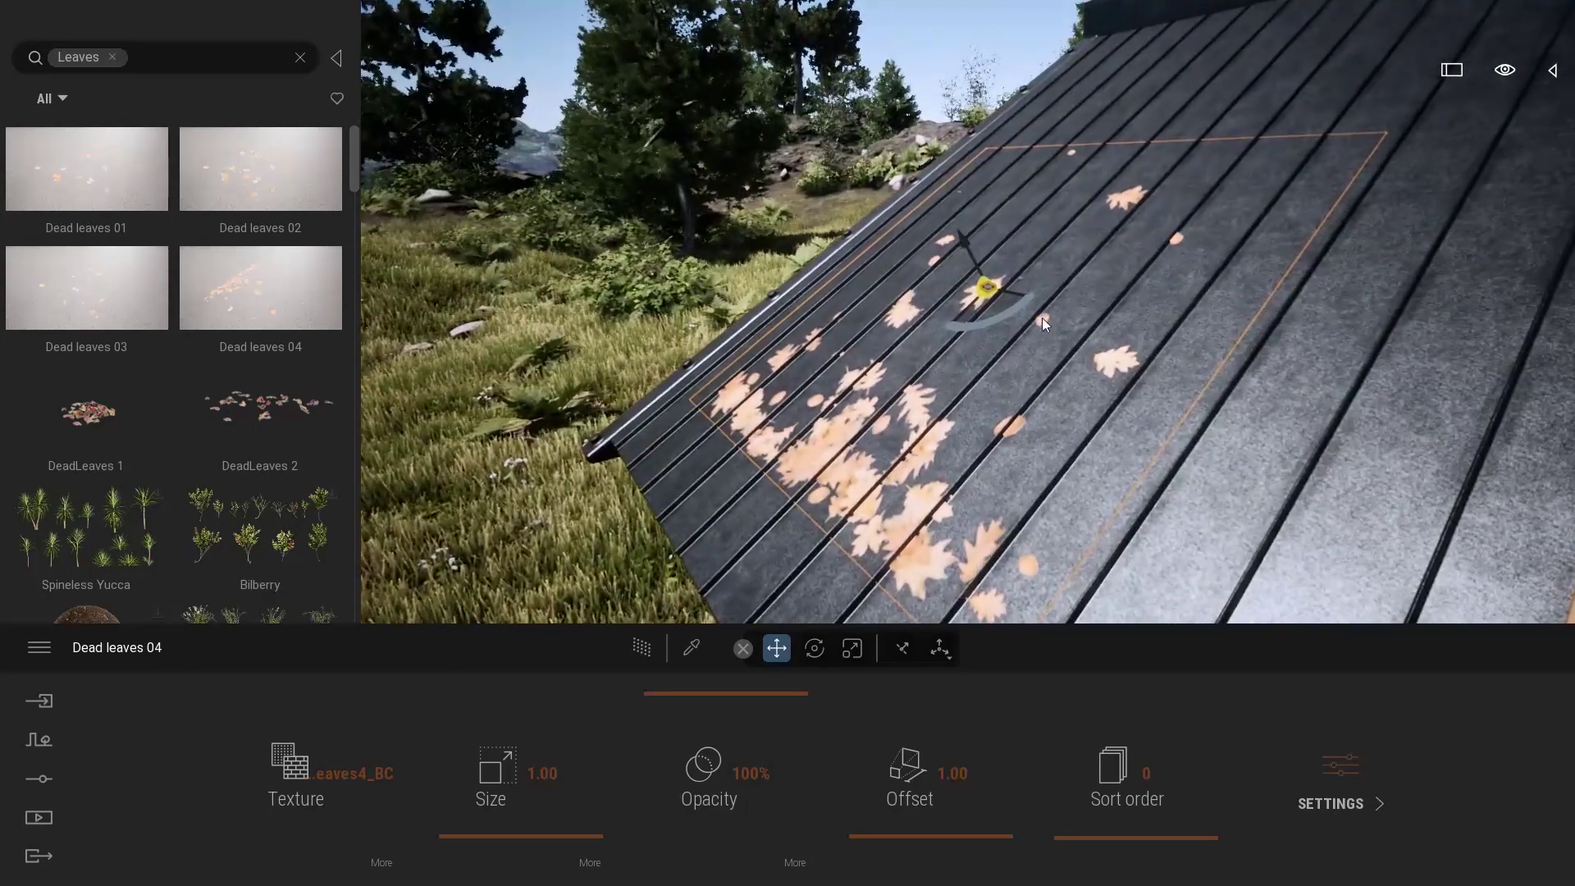
left_click_drag(1016, 293, 894, 352)
right_click_drag(1100, 387, 1262, 312)
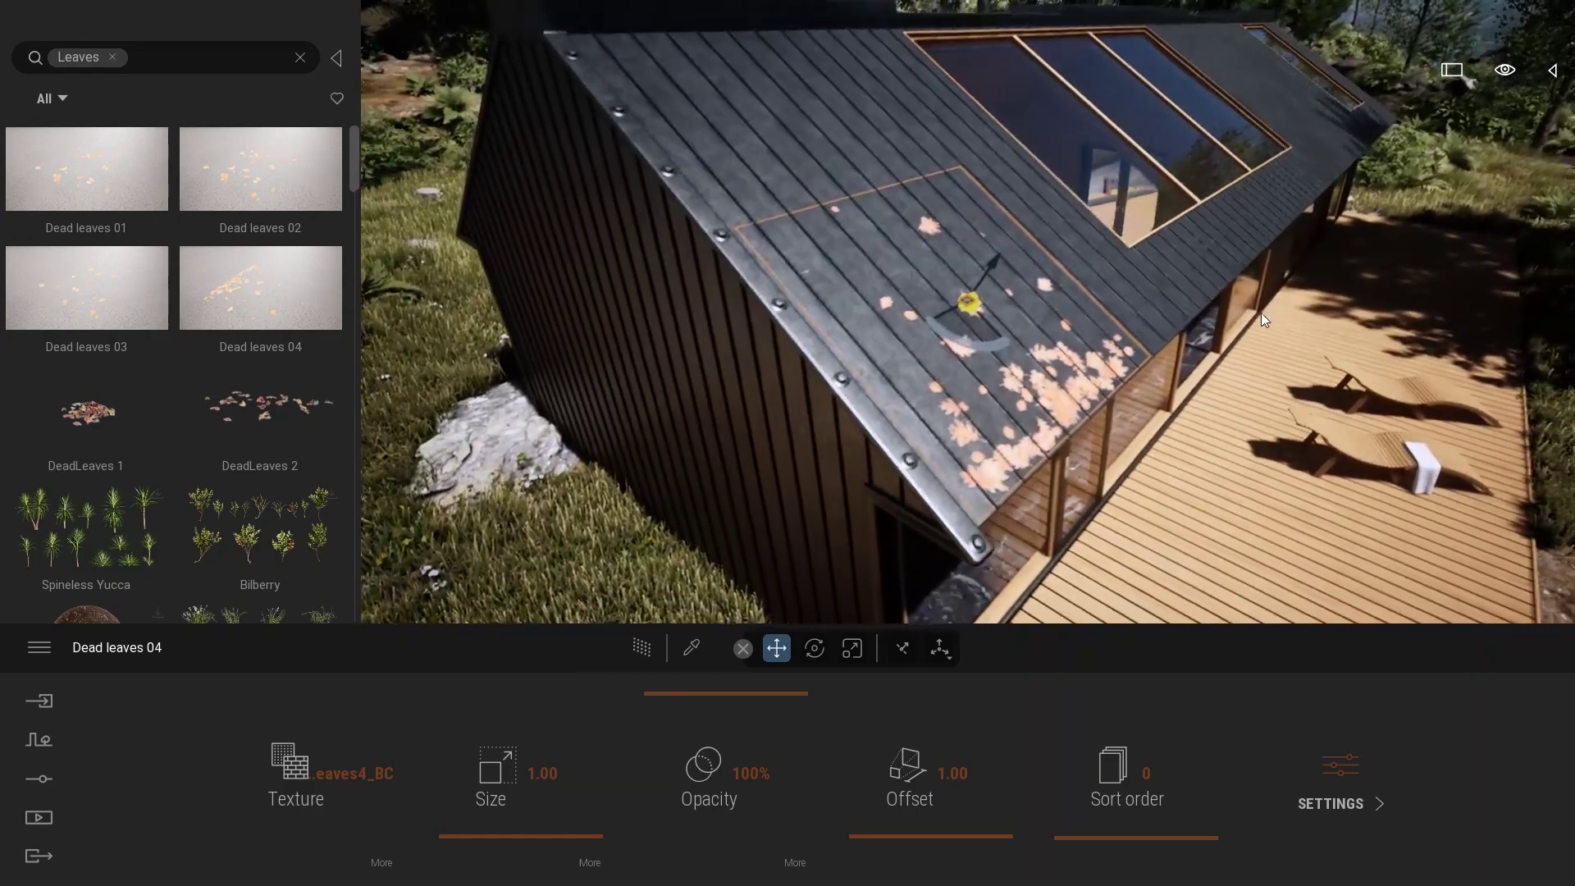
Step: Copy the leaves decal along the eave as six instances spaced 1.86 m apart
left_click(816, 648)
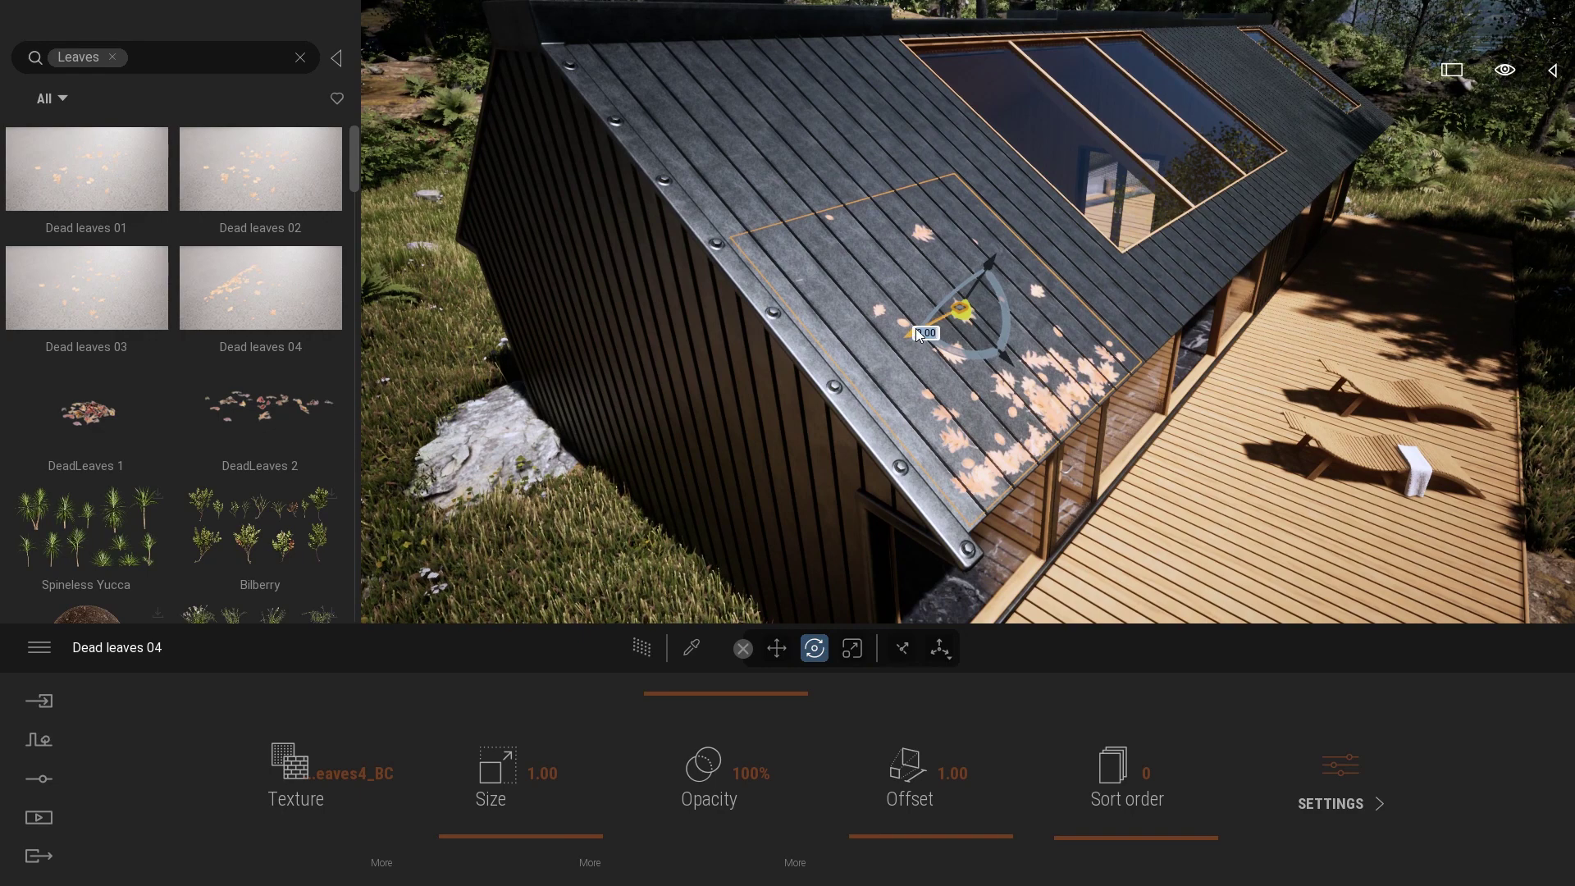
left_click_drag(917, 338, 1099, 286)
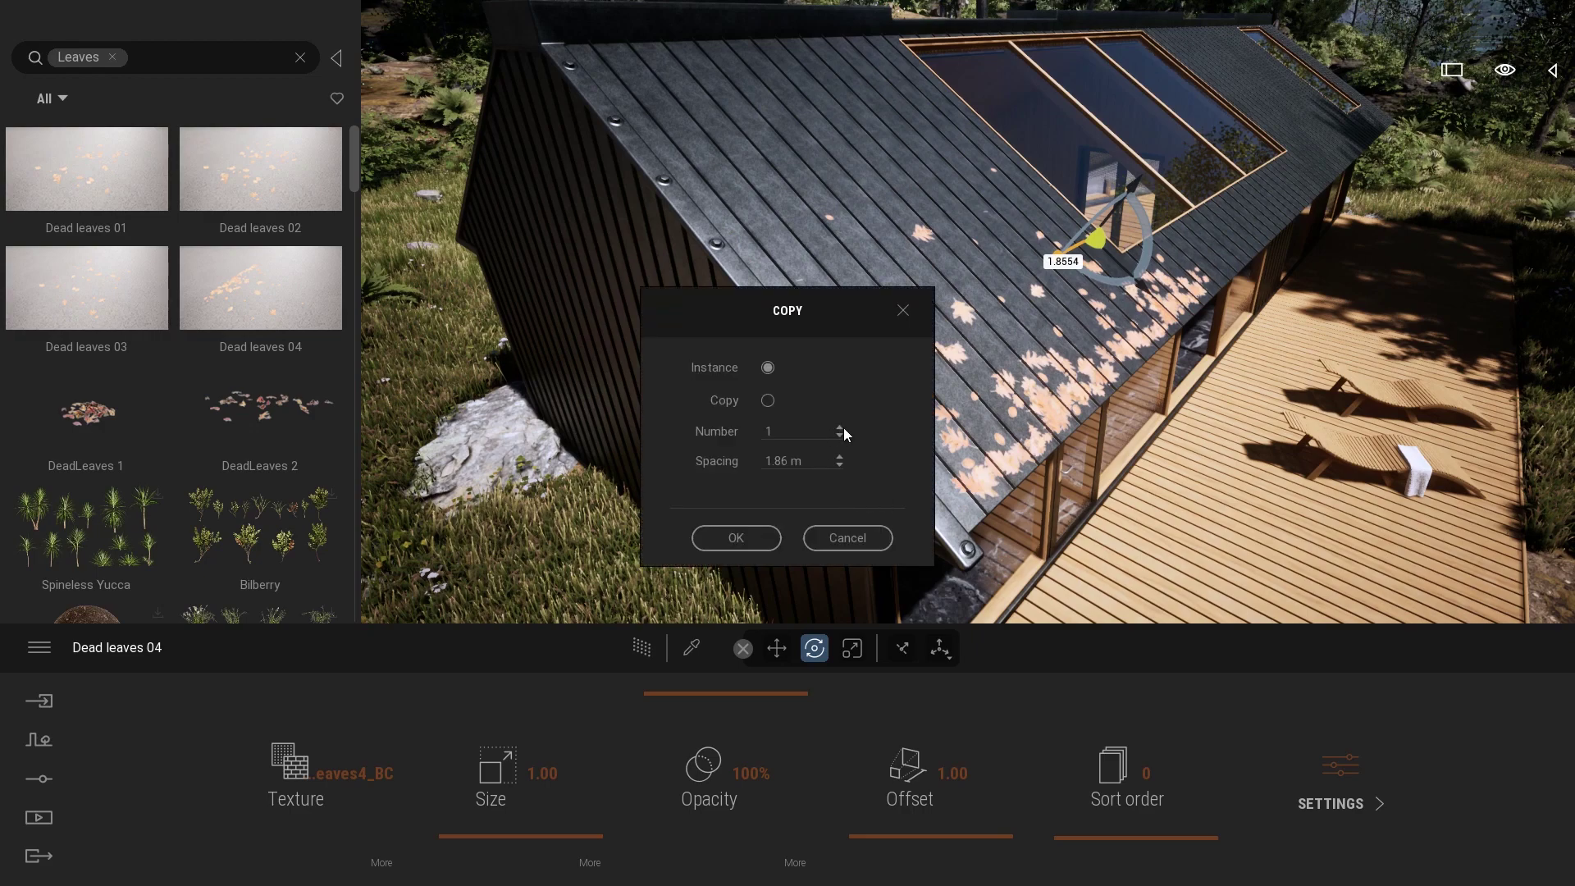
left_click(765, 534)
key("d")
right_click_drag(968, 328, 673, 324)
right_click_drag(1140, 373, 1120, 246)
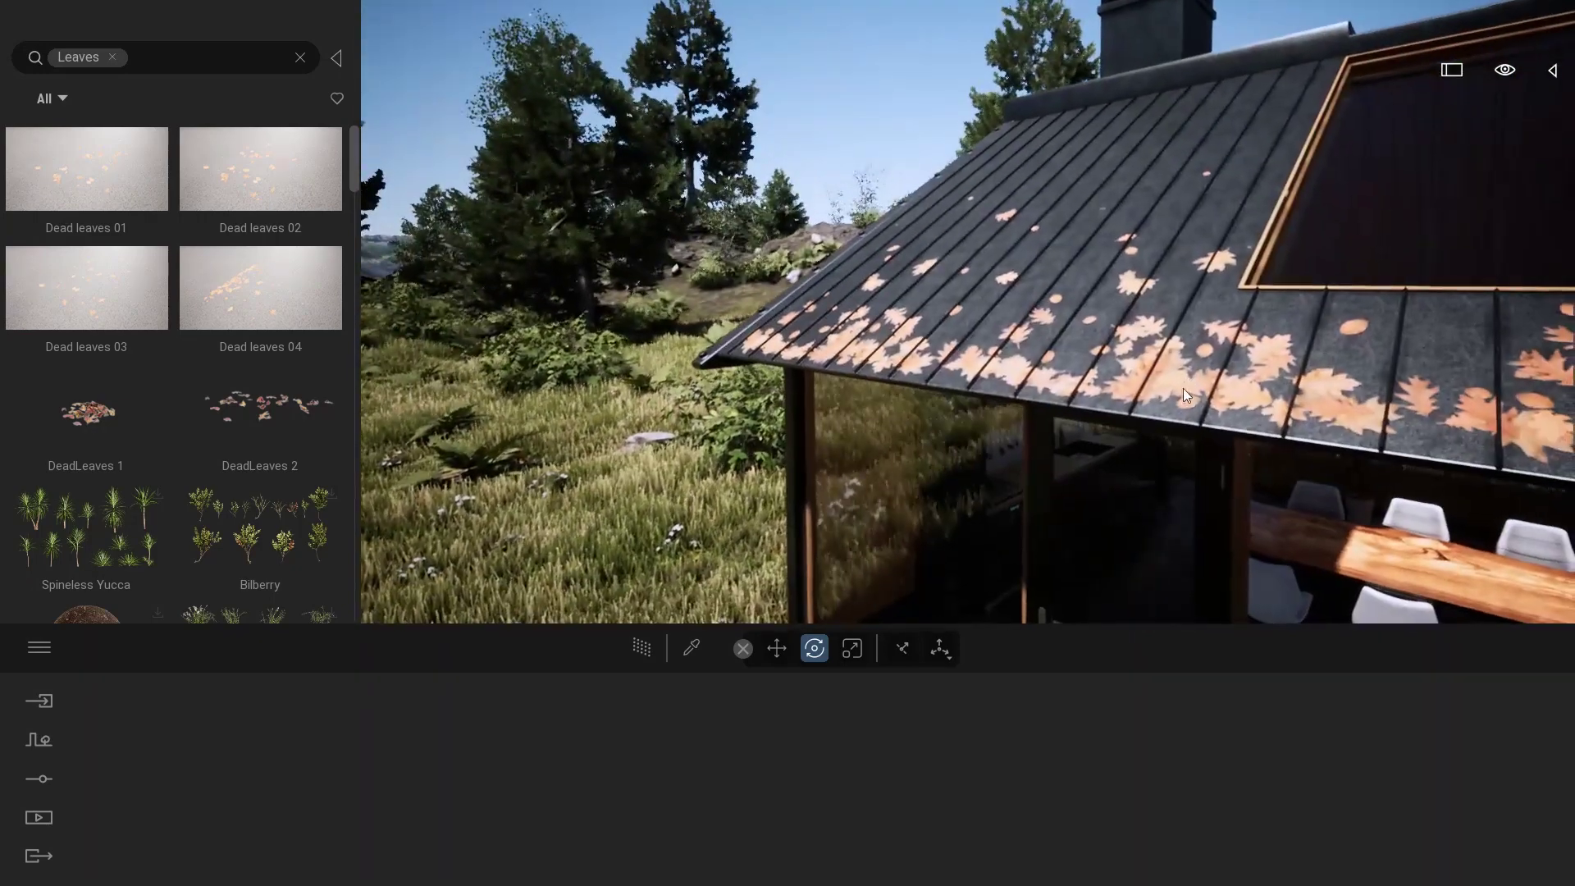
Step: Unhide the Prism 8m object in the scene graph and bring the sloped block beside the house into view
right_click_drag(1141, 373, 1370, 402)
key("w")
left_click(1552, 70)
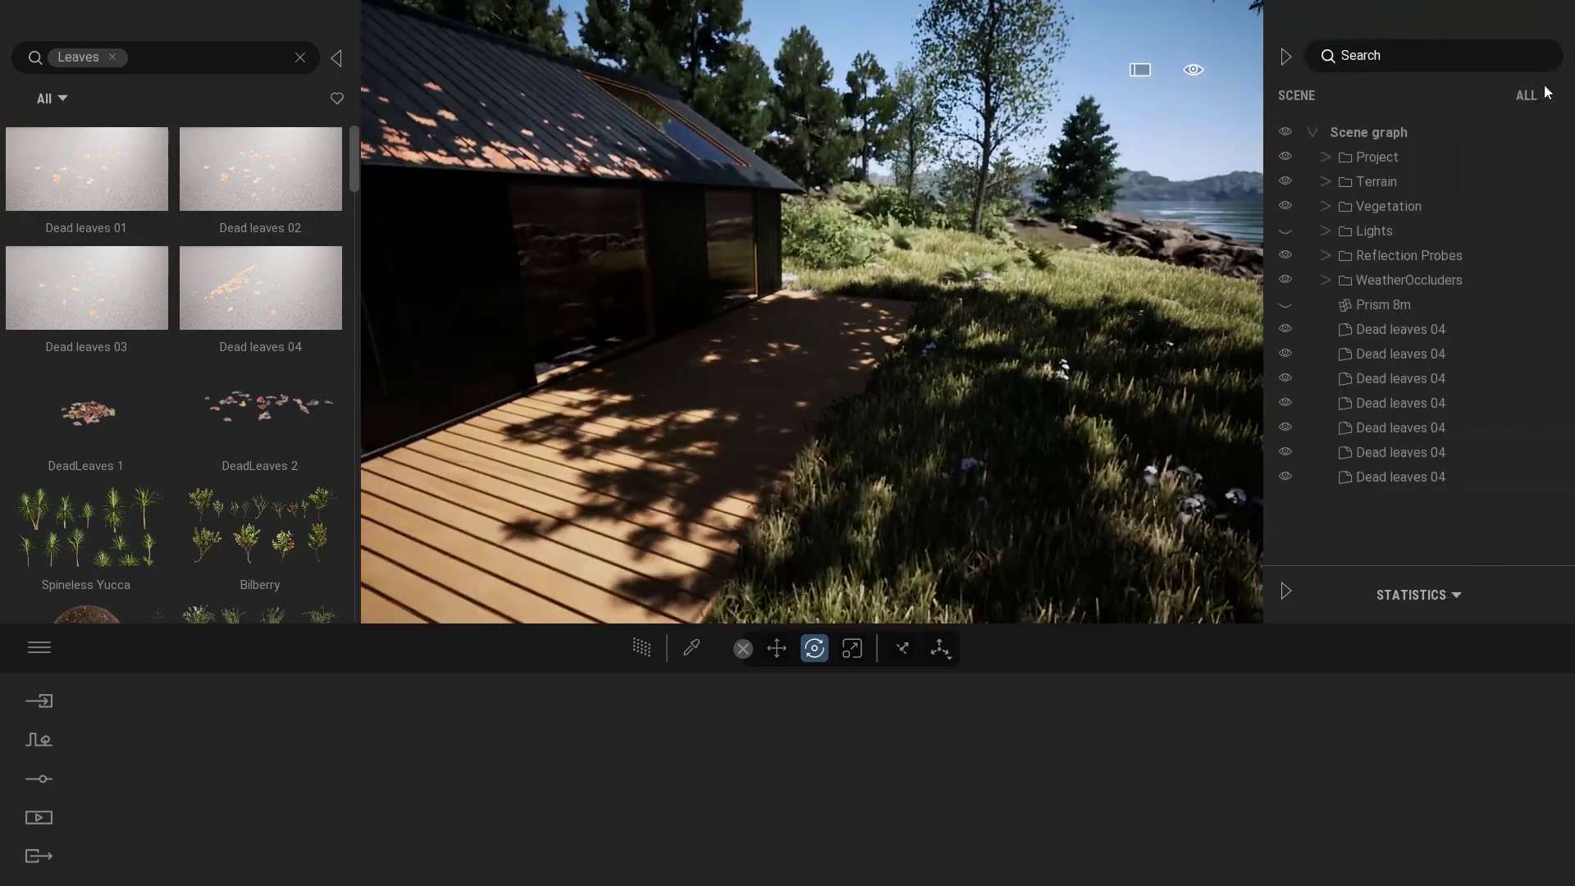
left_click(1286, 305)
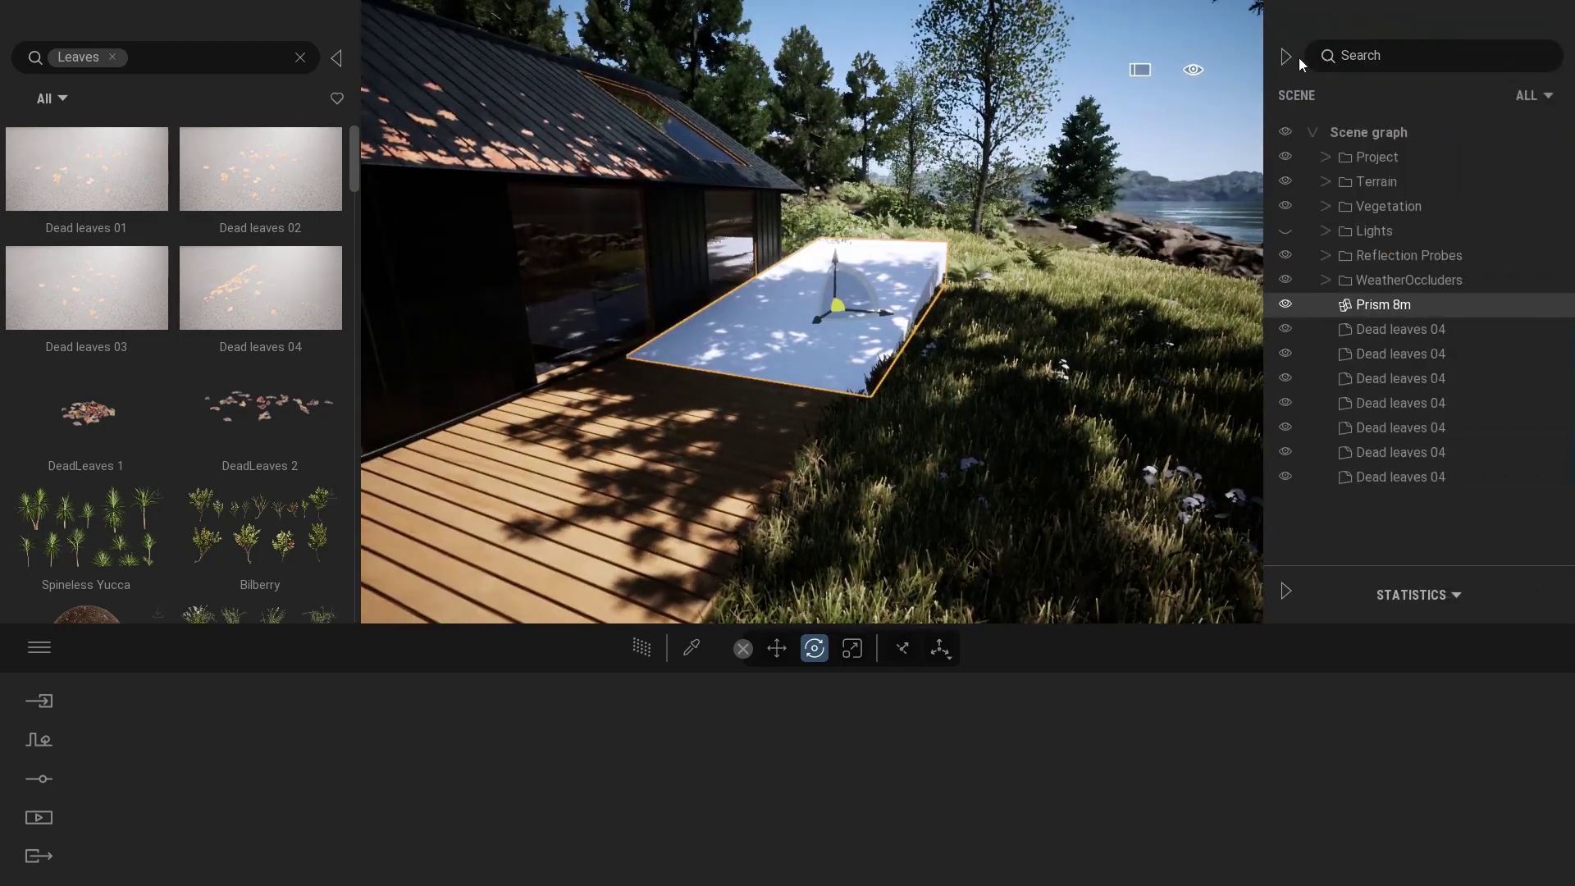
left_click(1285, 56)
right_click_drag(972, 366, 972, 366)
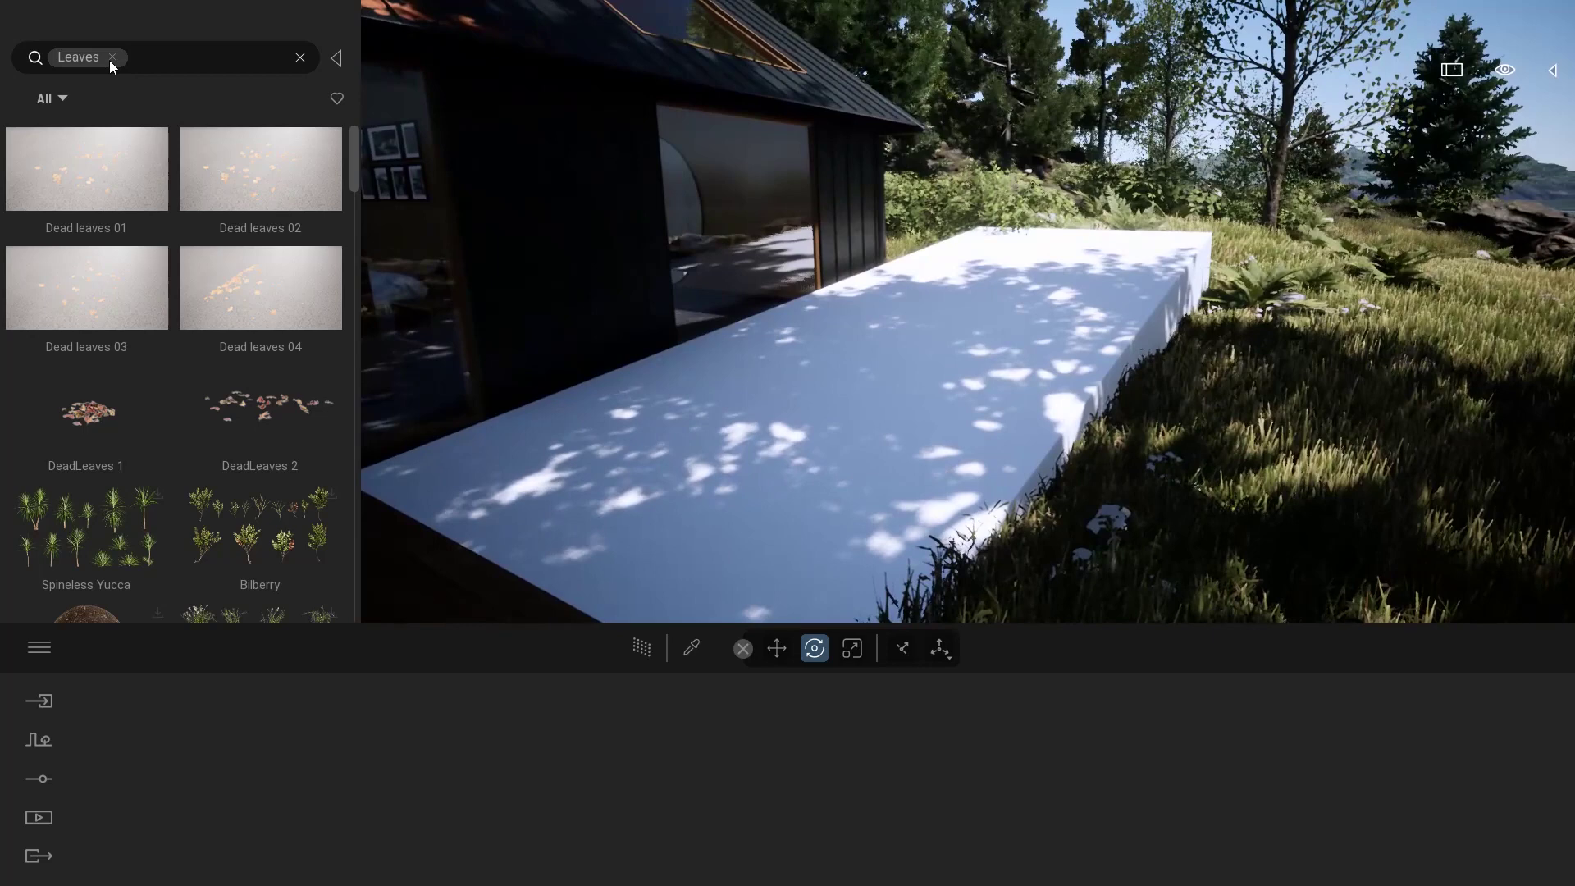
Step: Clear the Leaves search and place the Break 01 car from the Cars library on the sloped prism
left_click(112, 56)
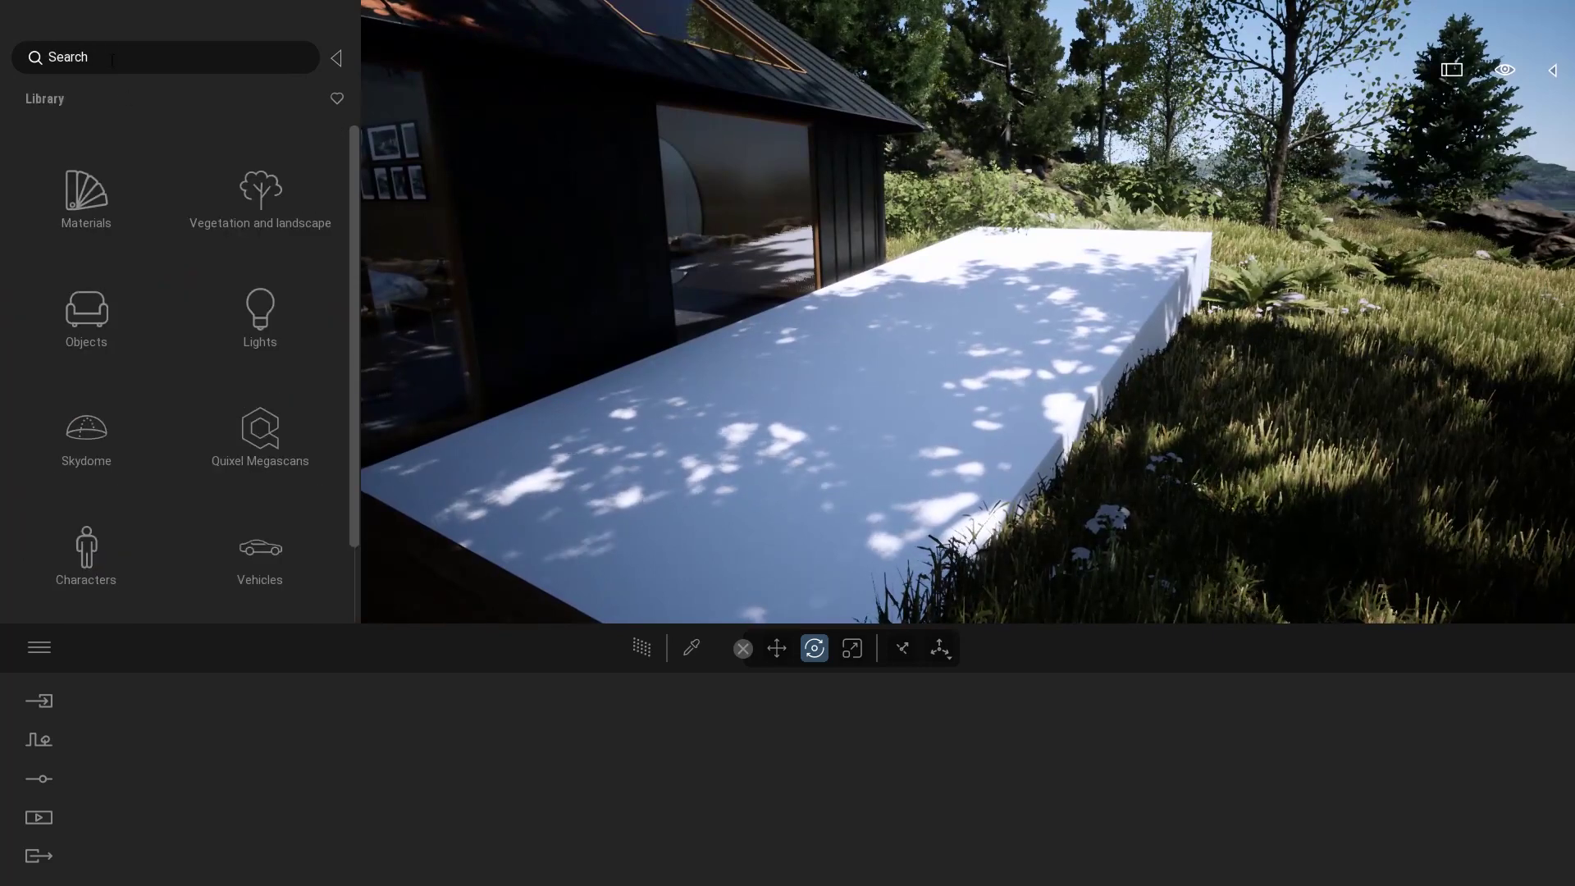
left_click(267, 525)
left_click(115, 171)
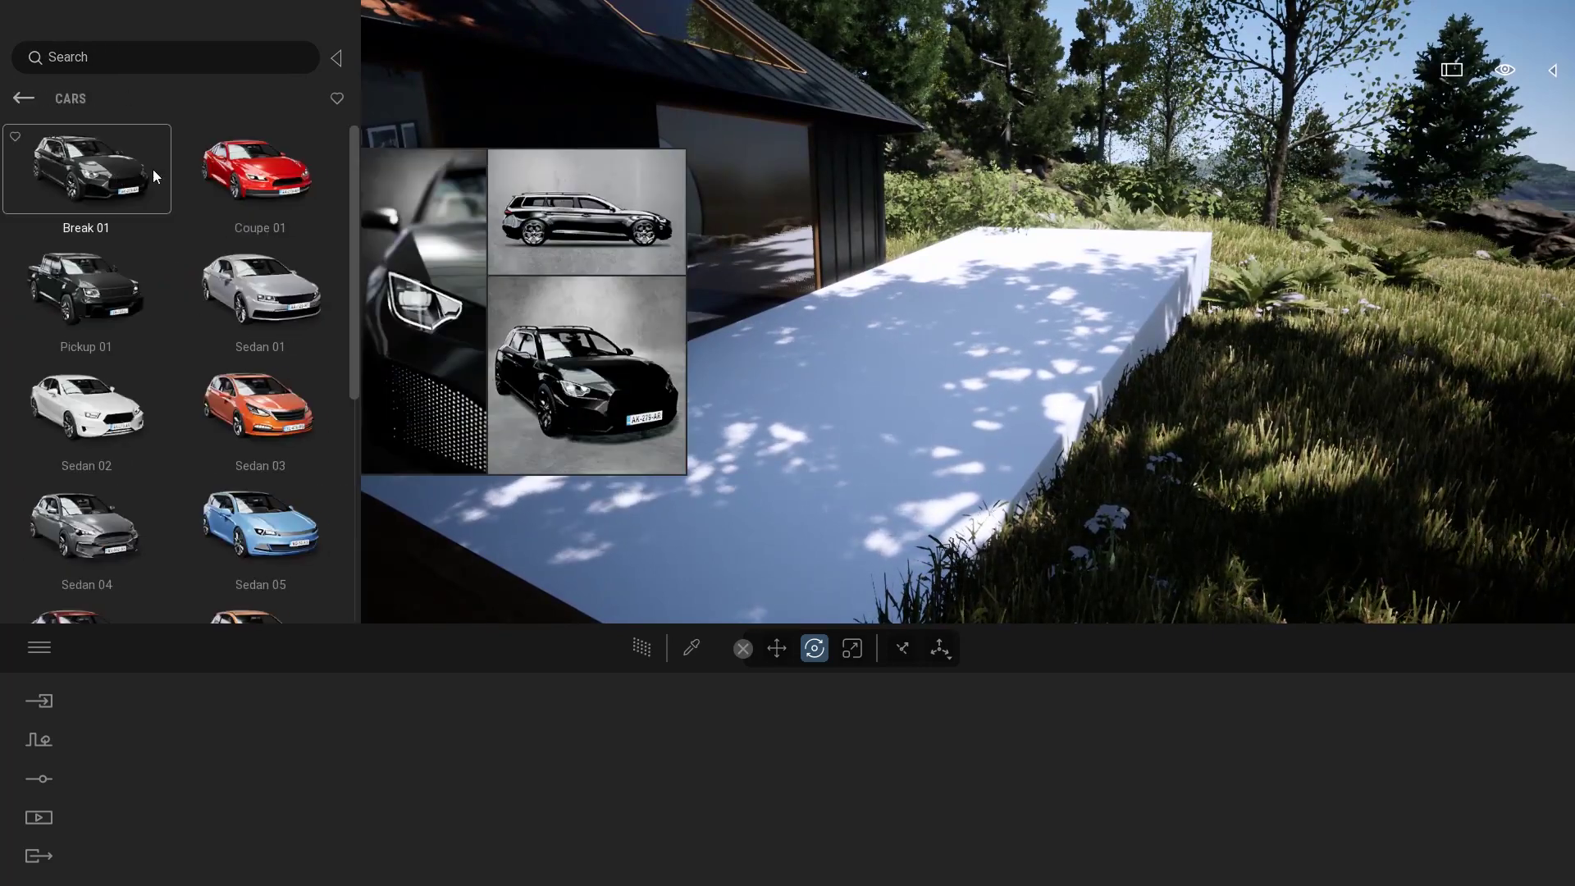
left_click_drag(82, 165, 853, 358)
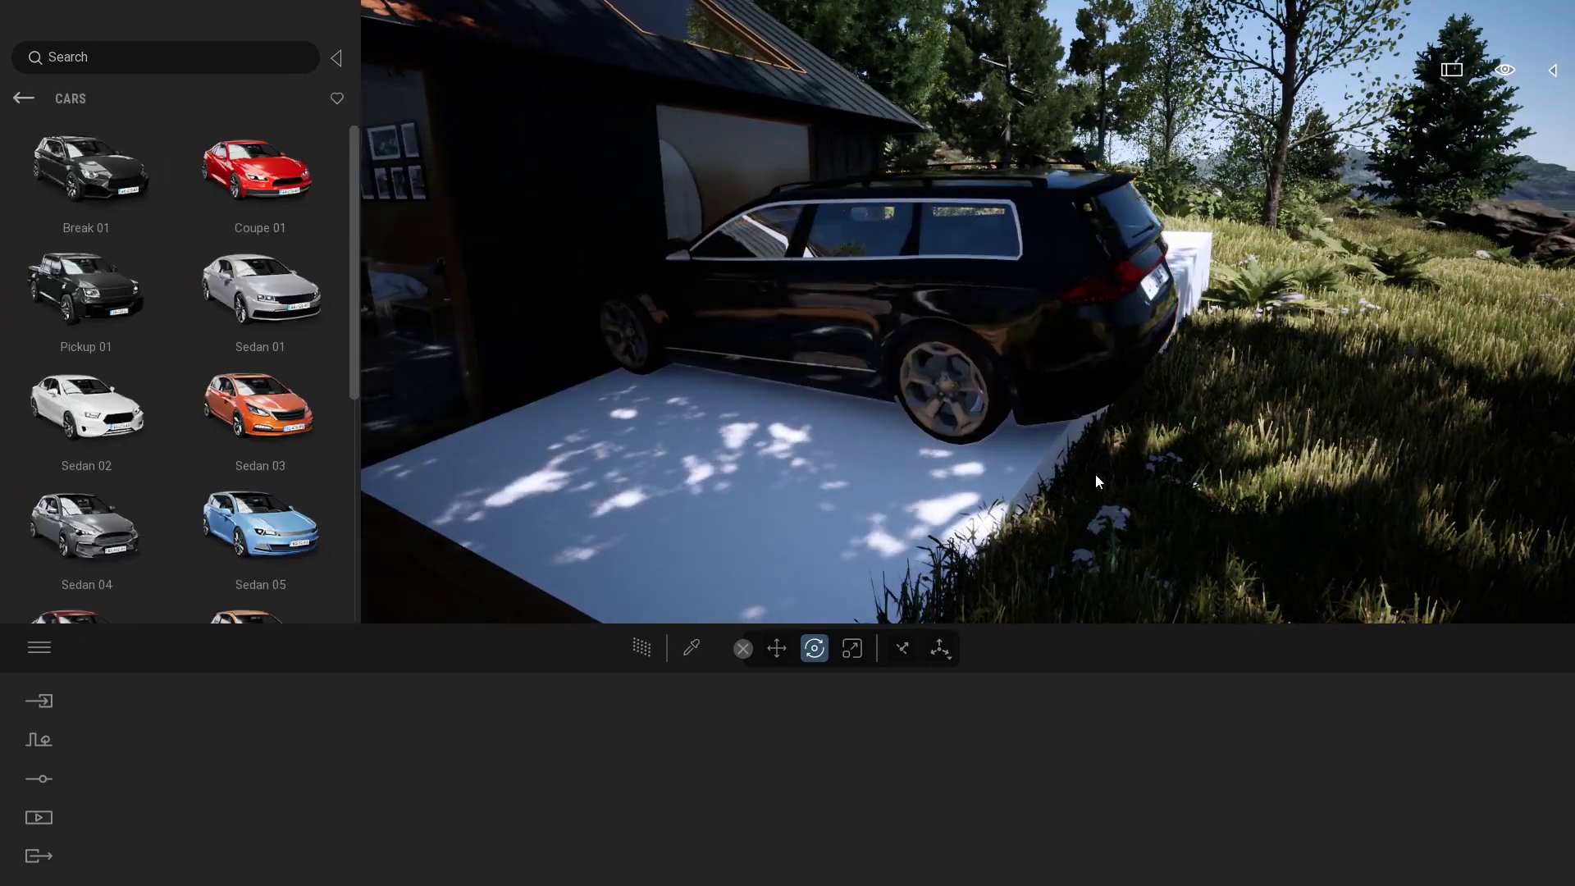
Step: Inspect how the car sits on the sloped prism from behind, and select the car
right_click_drag(1095, 474, 673, 435)
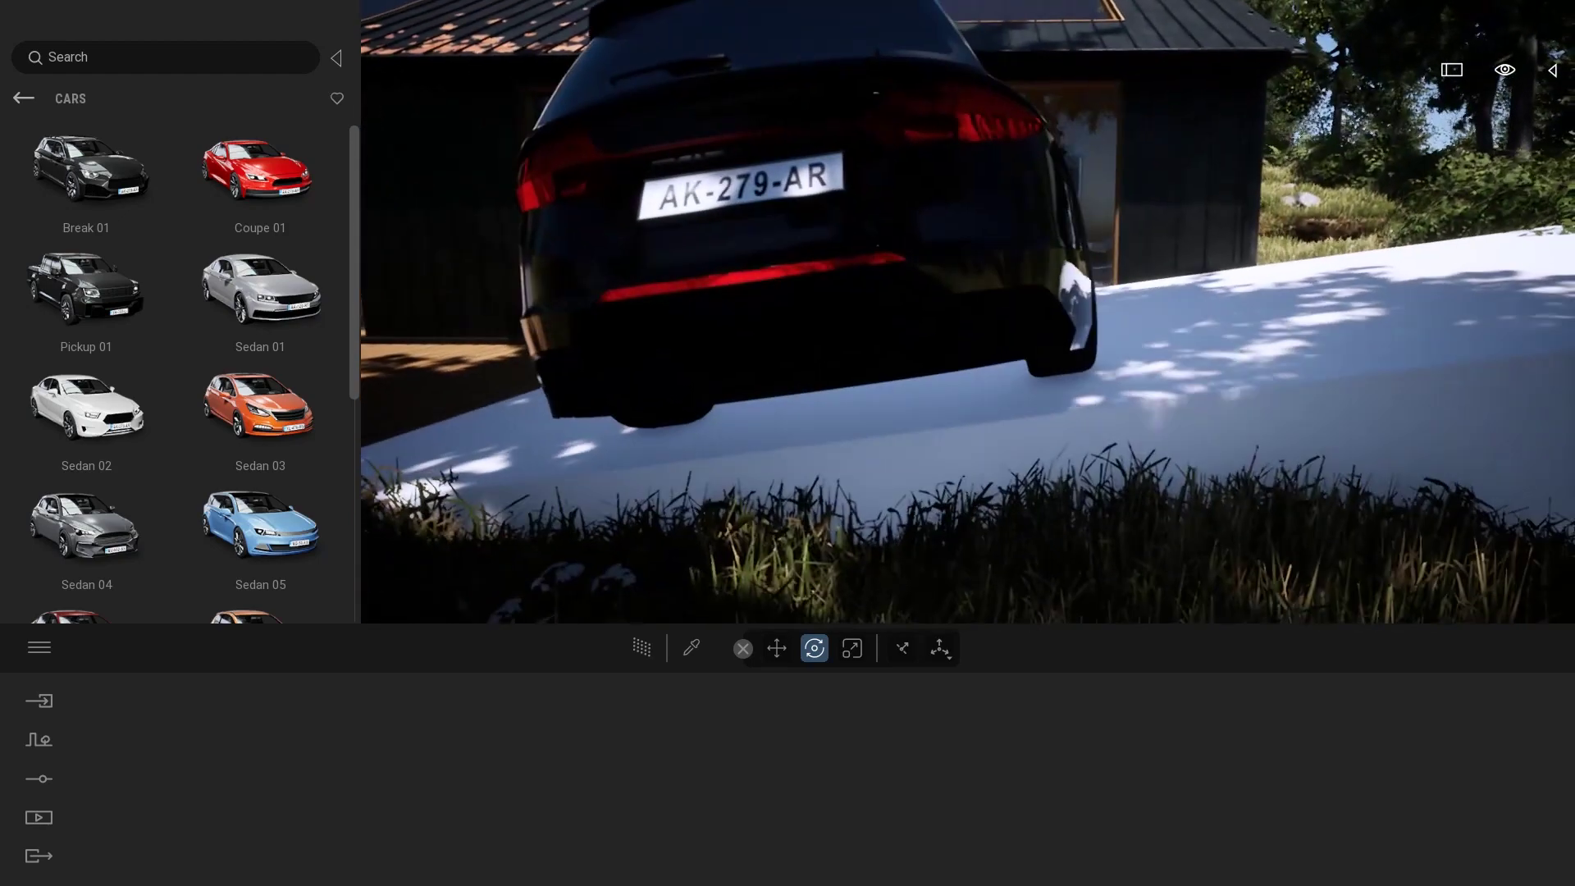
key("s")
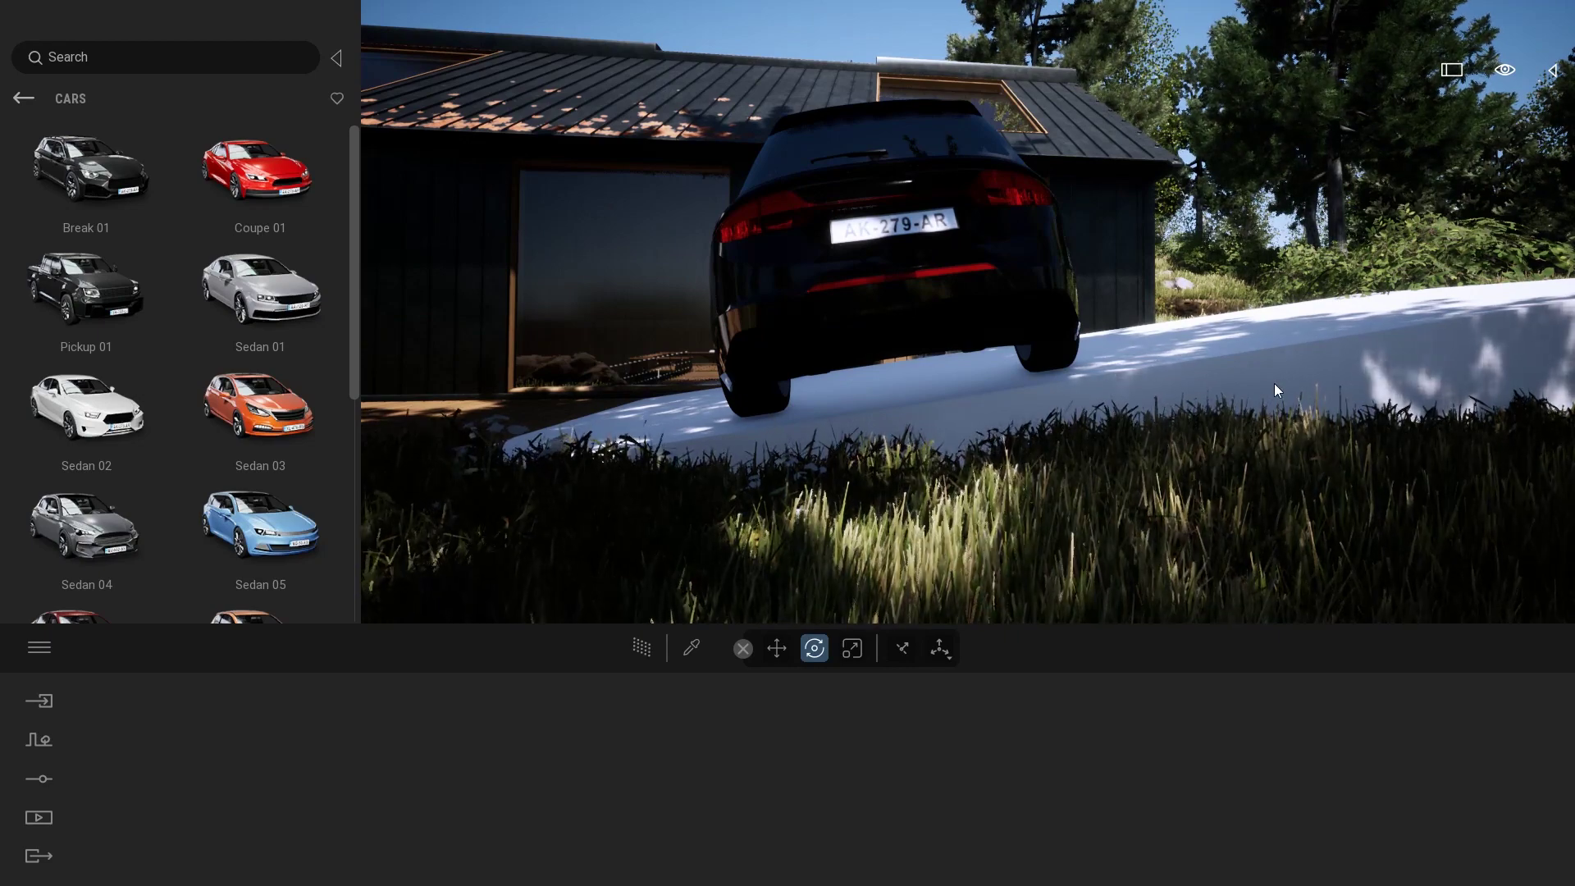
key("a")
right_click_drag(769, 415, 869, 232)
left_click(868, 231)
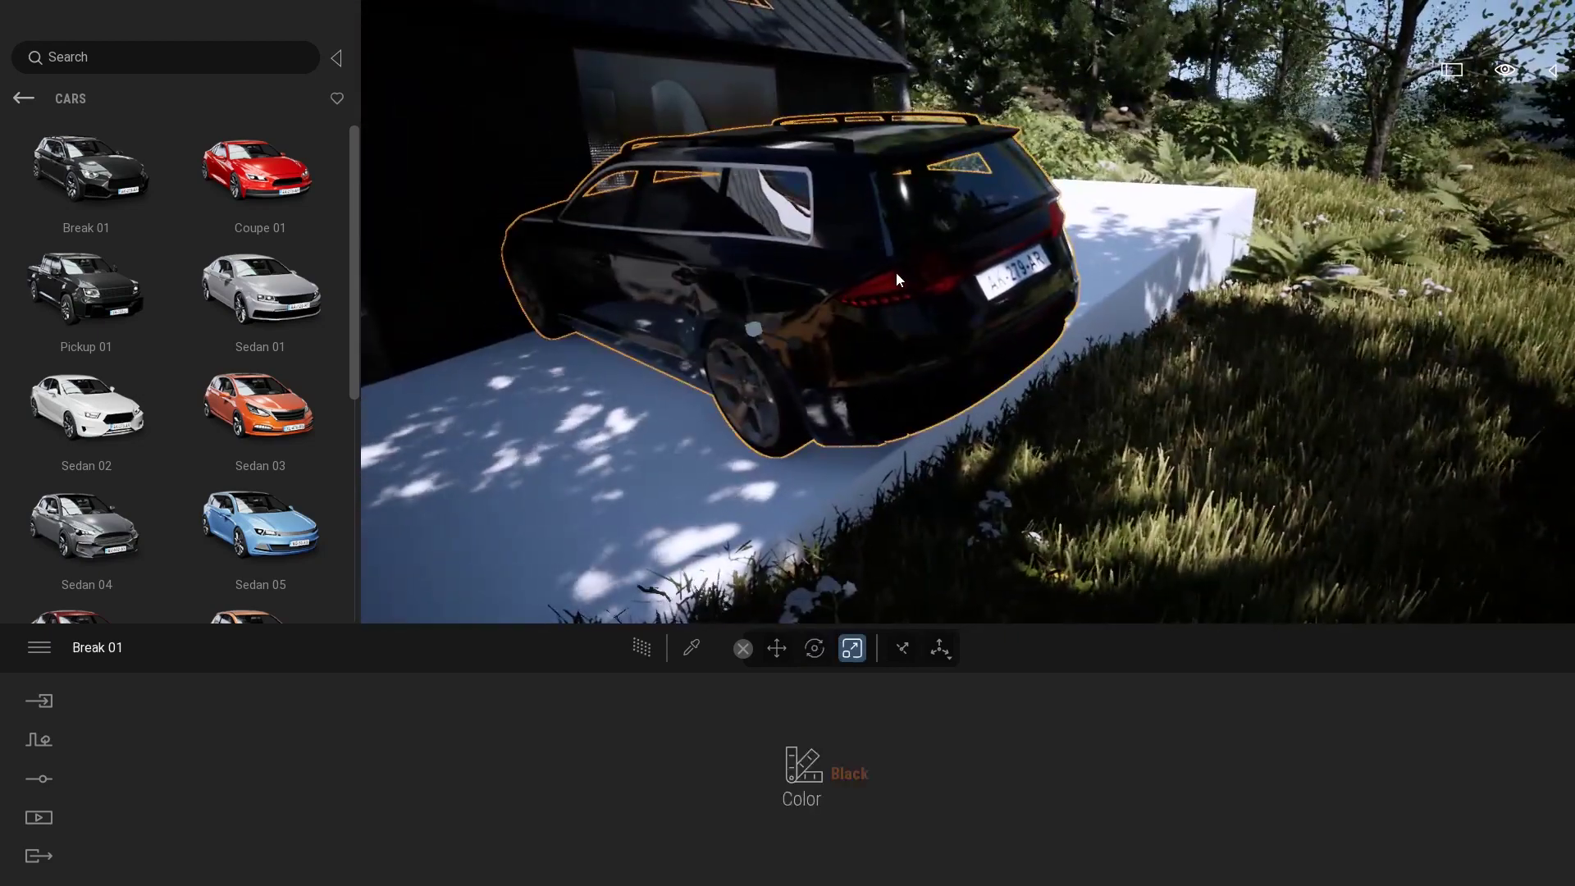
Step: Try to rotate the car about the vertical world axis on the sloped prism
left_click(901, 648)
key("w")
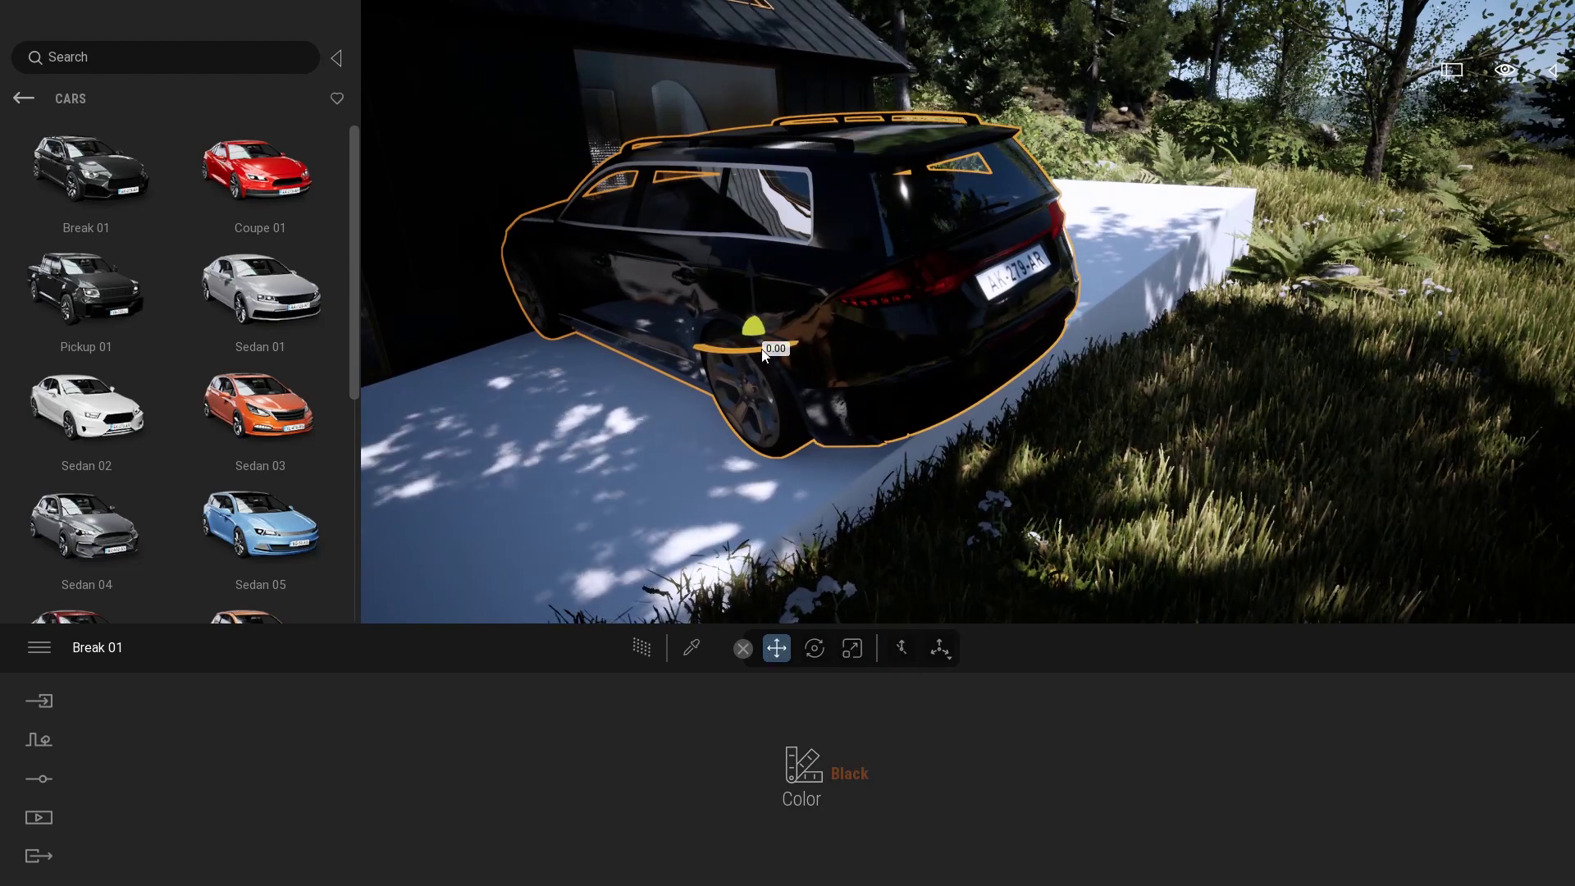
left_click_drag(763, 355, 750, 325)
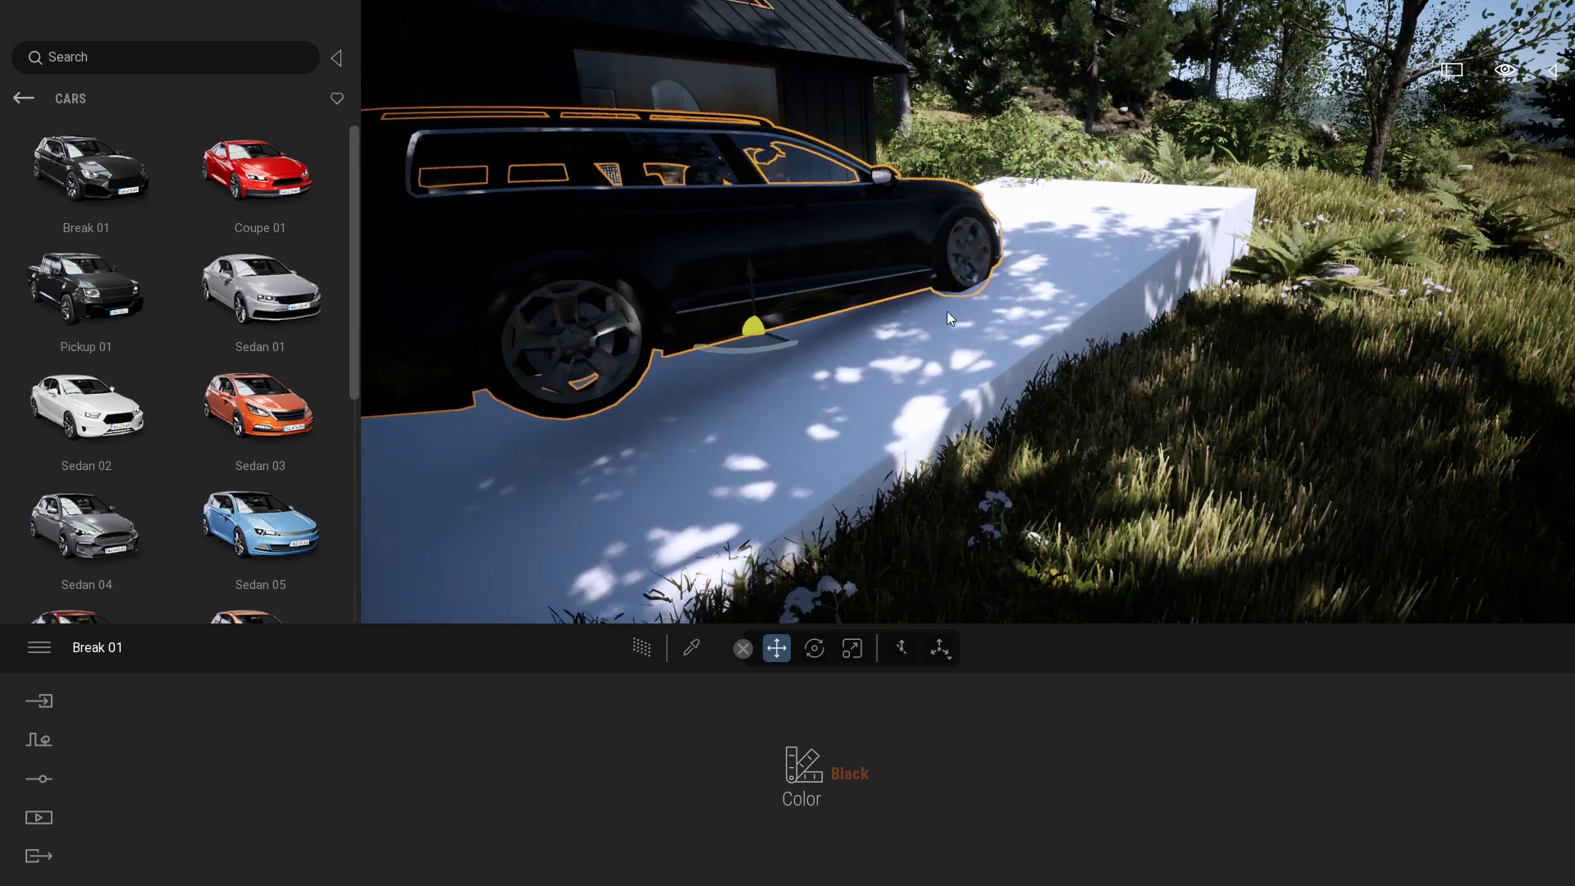
right_click_drag(996, 308, 861, 324)
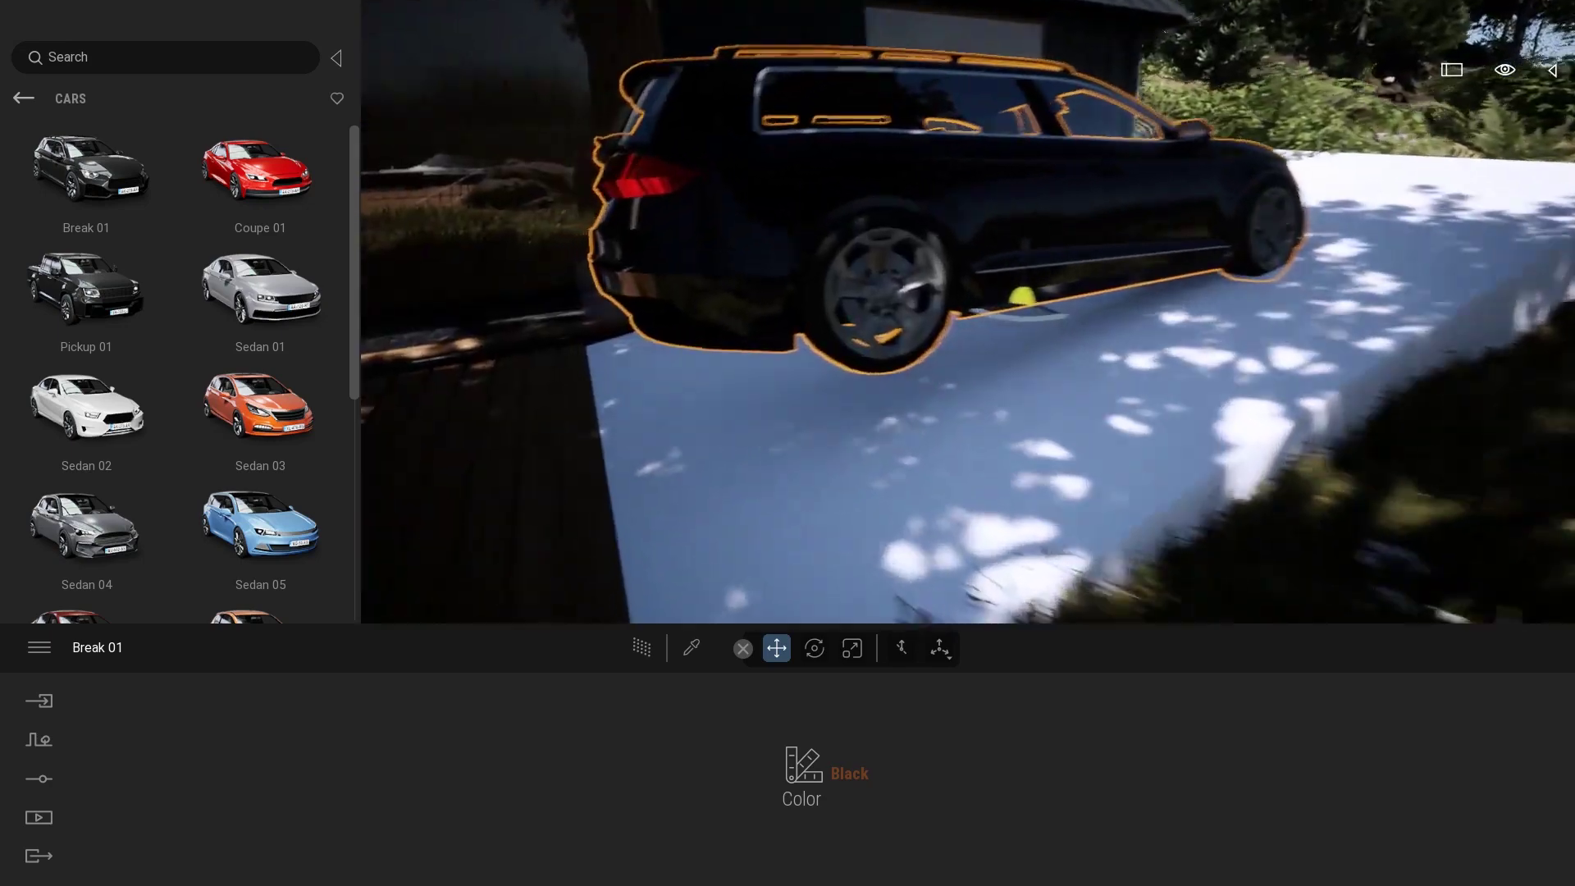
middle_click_drag(861, 324, 1017, 313, "shift")
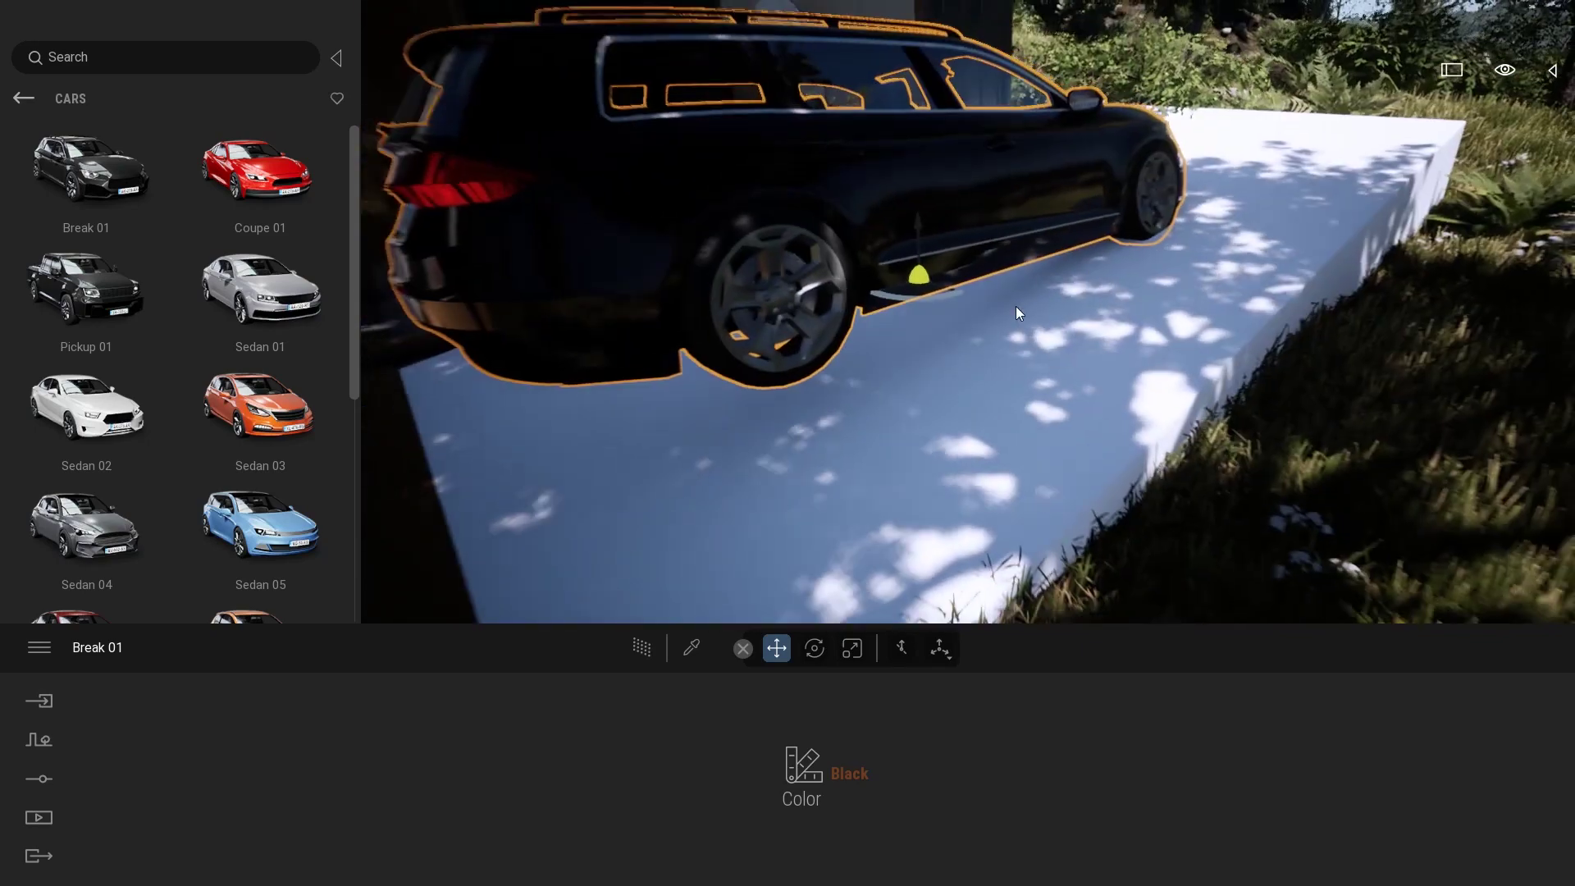
key("ctrl+z")
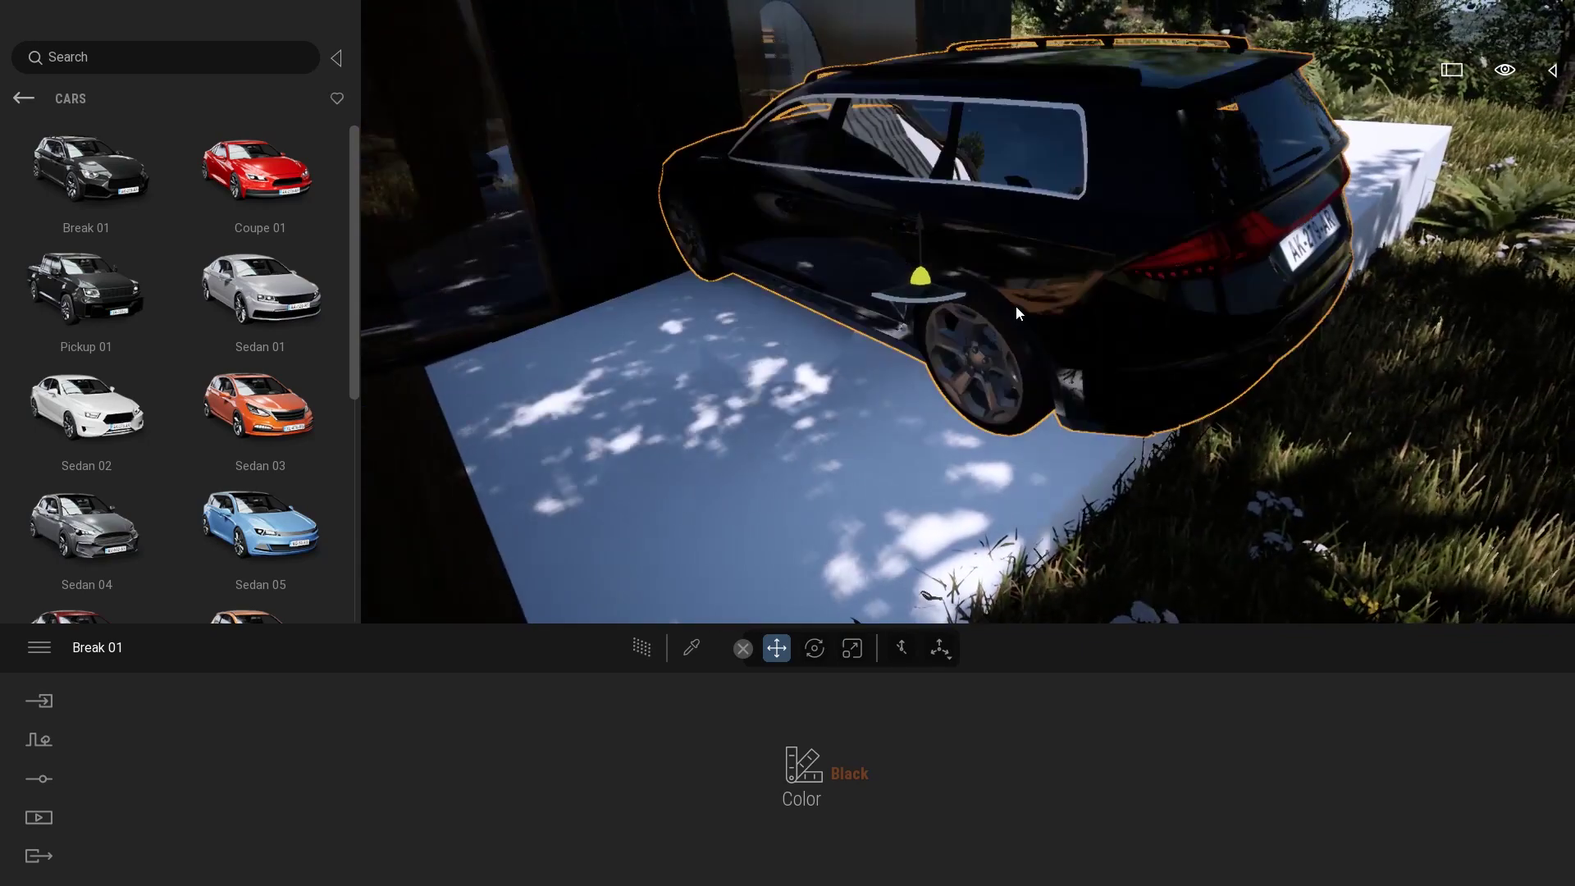
Step: Switch the gizmo to the local axis and rotate the car 90° in the plane of the prism's slope
left_click(900, 649)
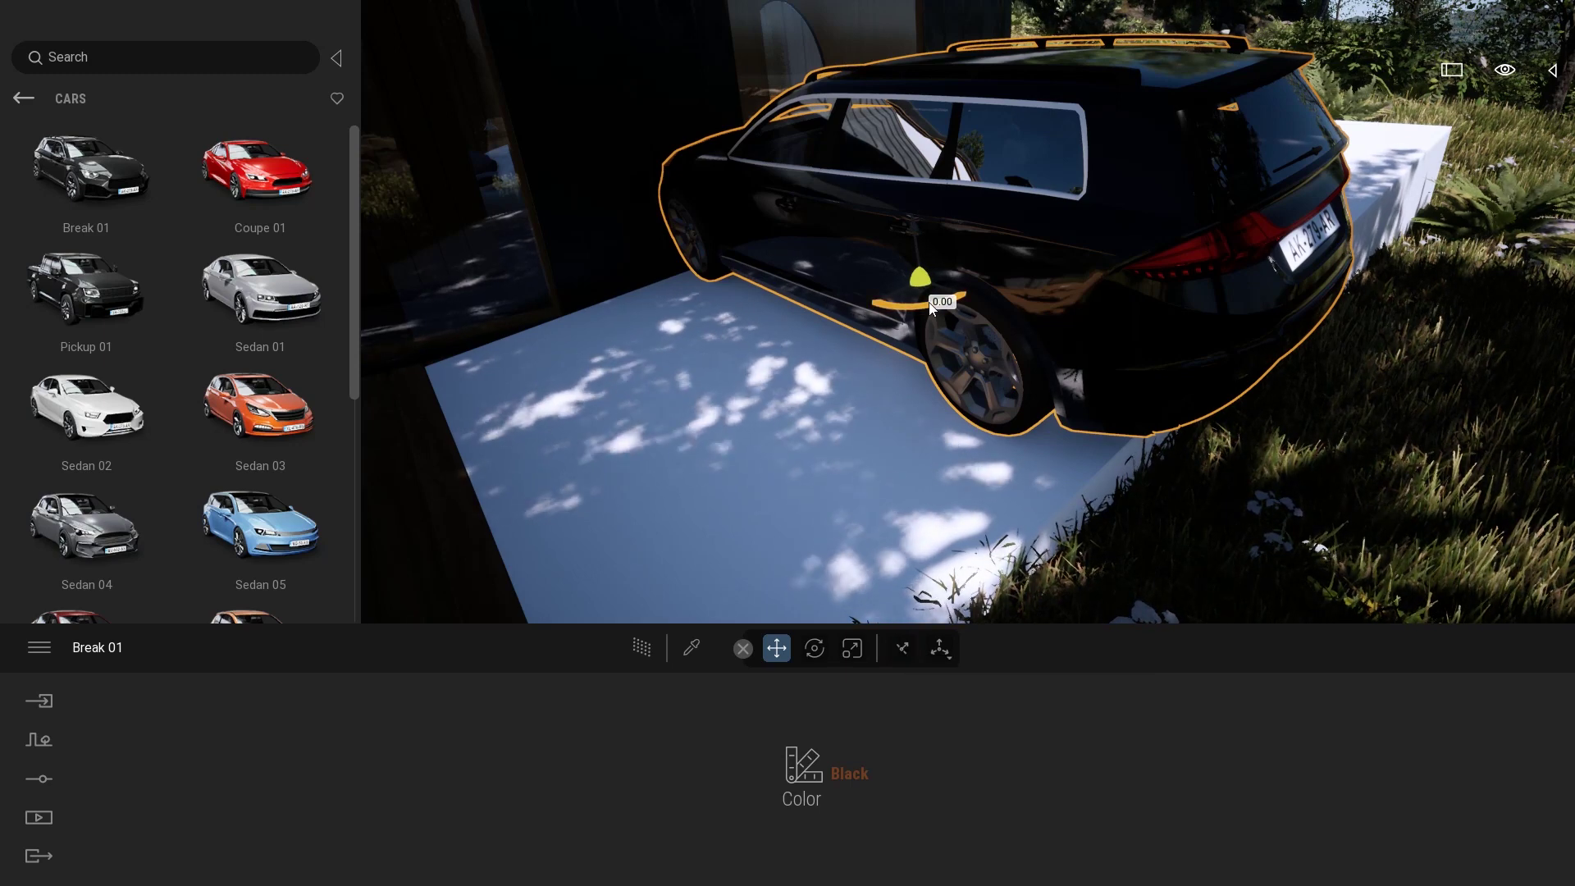
left_click_drag(931, 308, 820, 322)
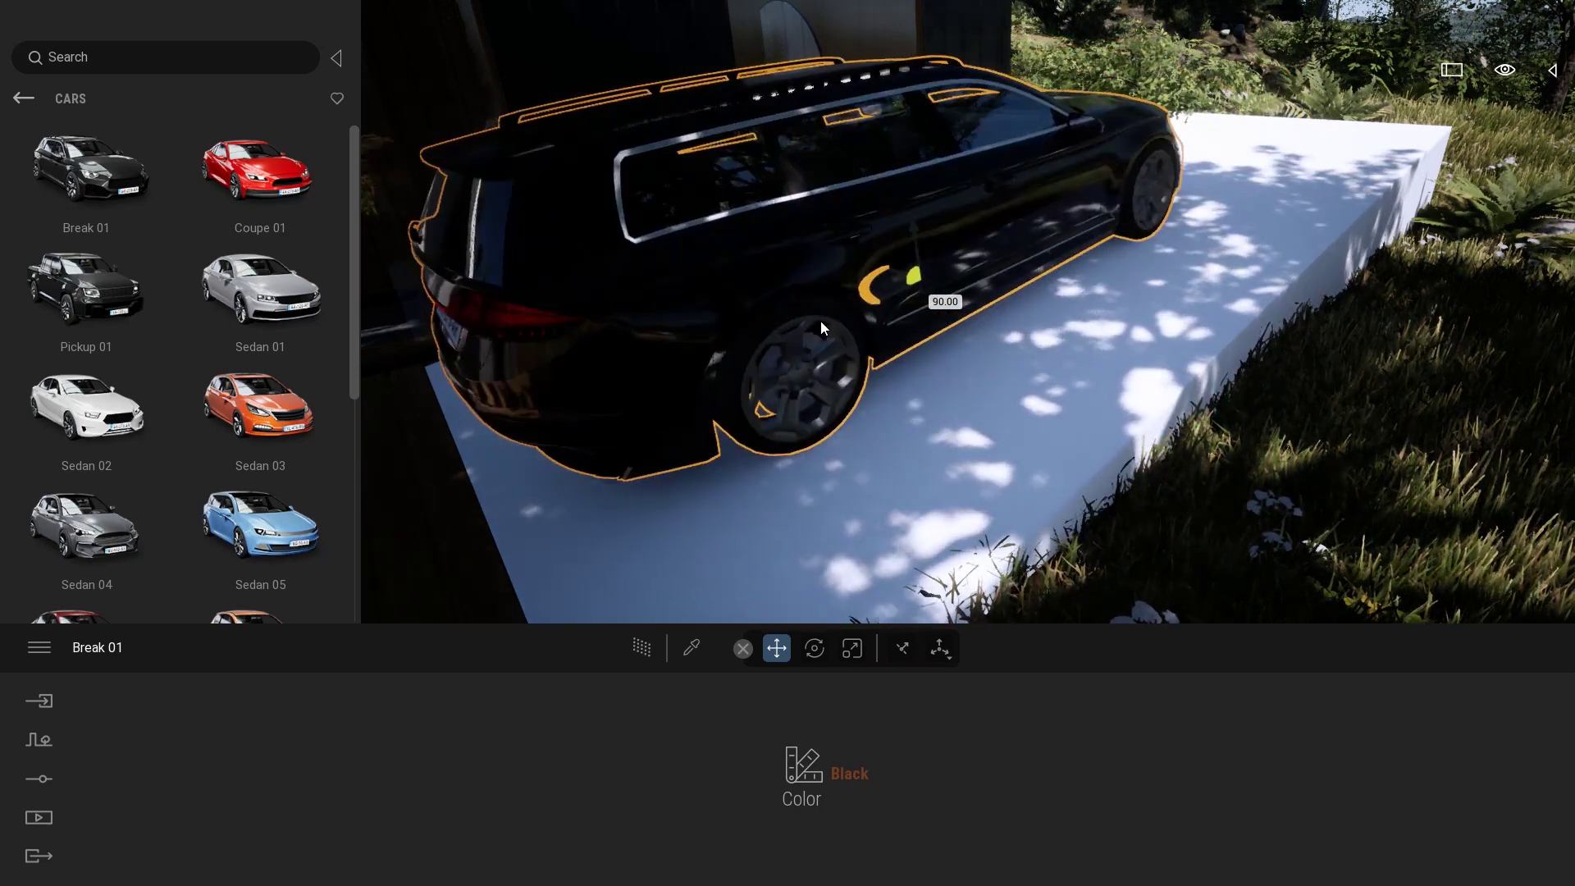
key("Escape")
Step: Examine the whole house with the leaves along the eave and the car on the sloped prism
key("w")
right_click_drag(1069, 497, 1069, 497)
key("s")
key("a")
key("s")
key("s")
key("s")
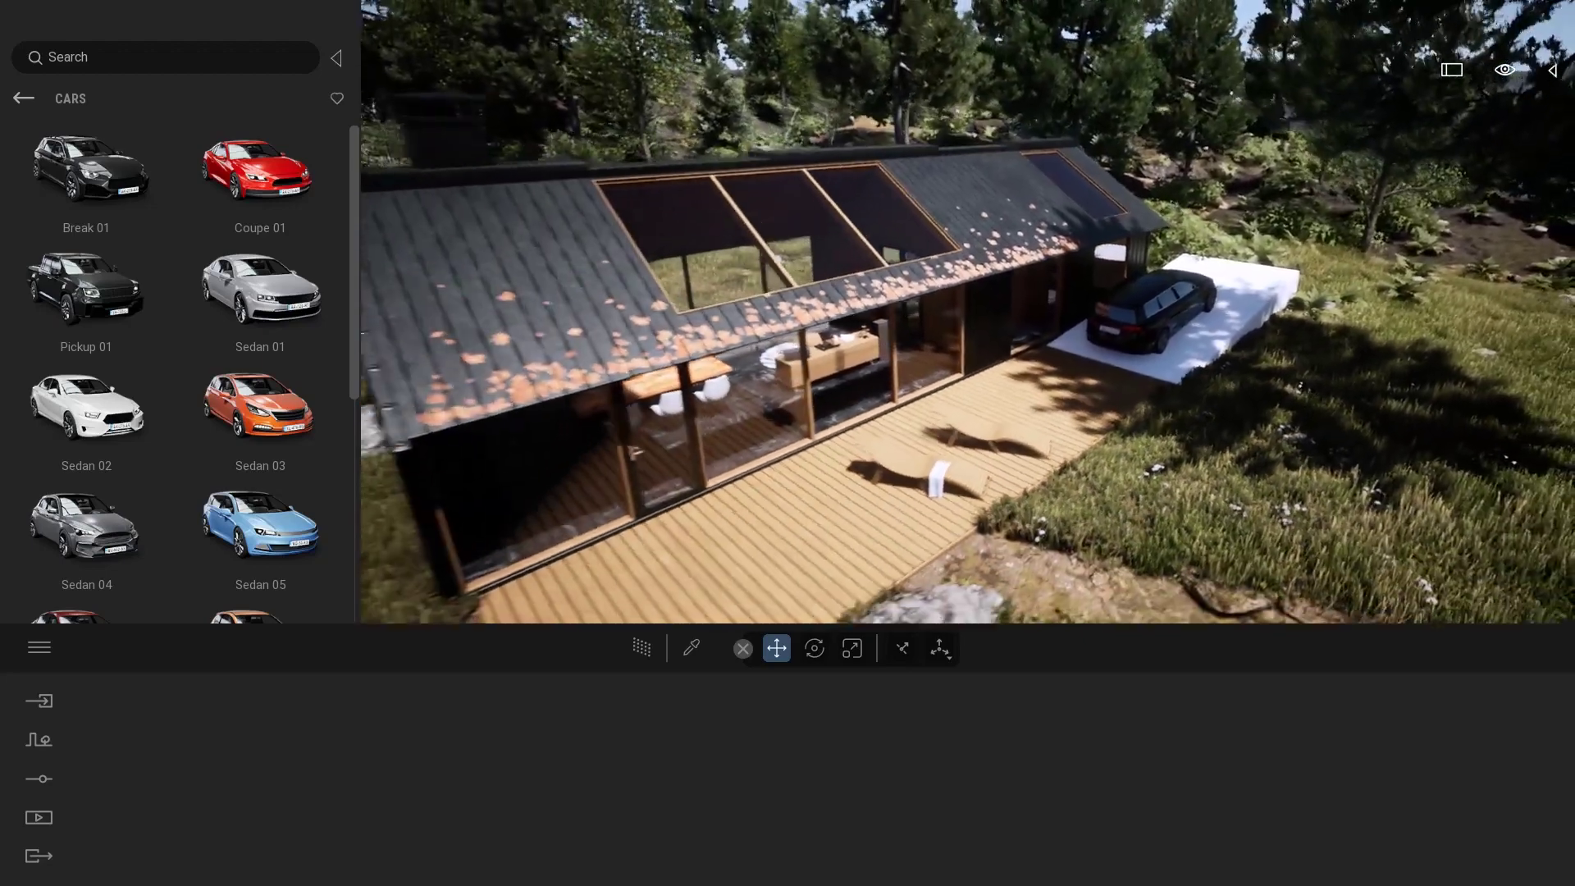